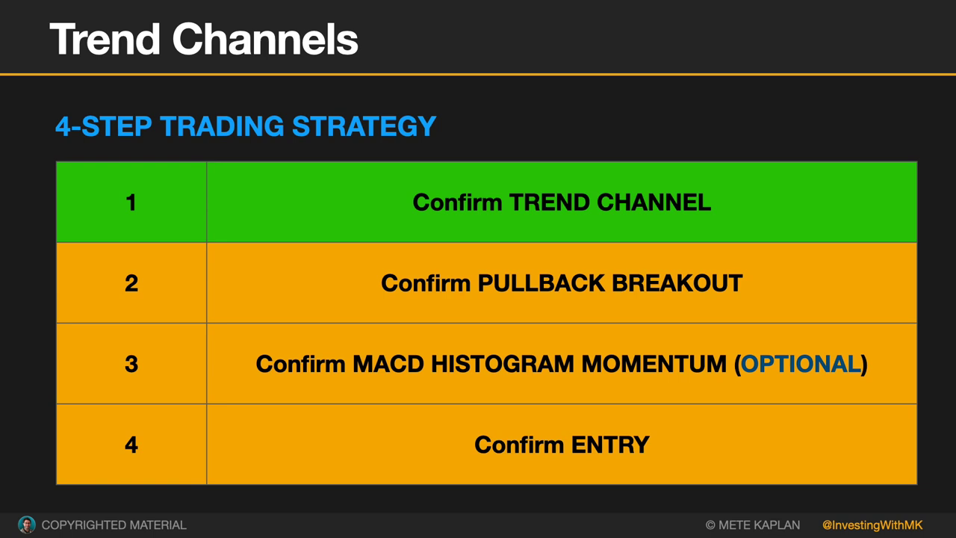
{"action": "key", "text": "Right"}
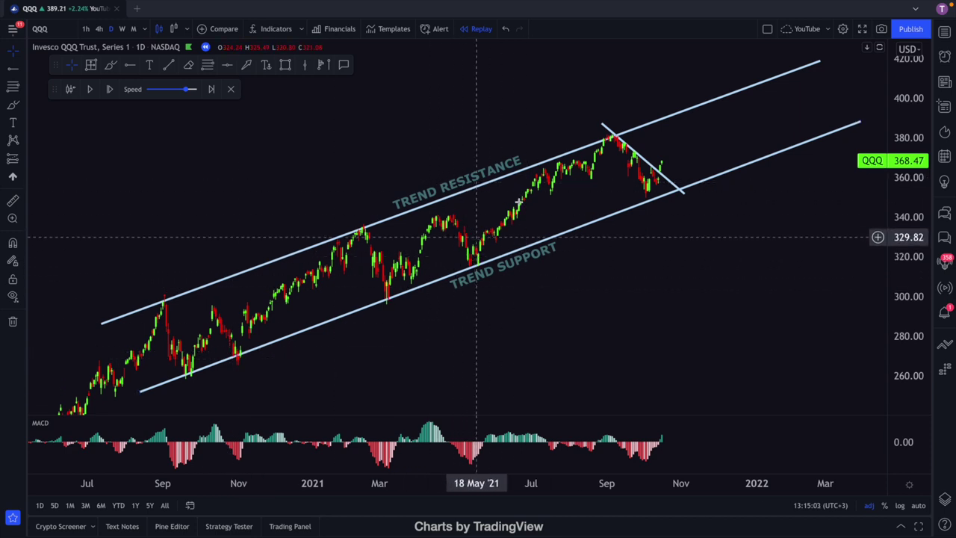
{"action": "left_click_drag", "start_coordinate": [655, 260], "coordinate": [644, 267]}
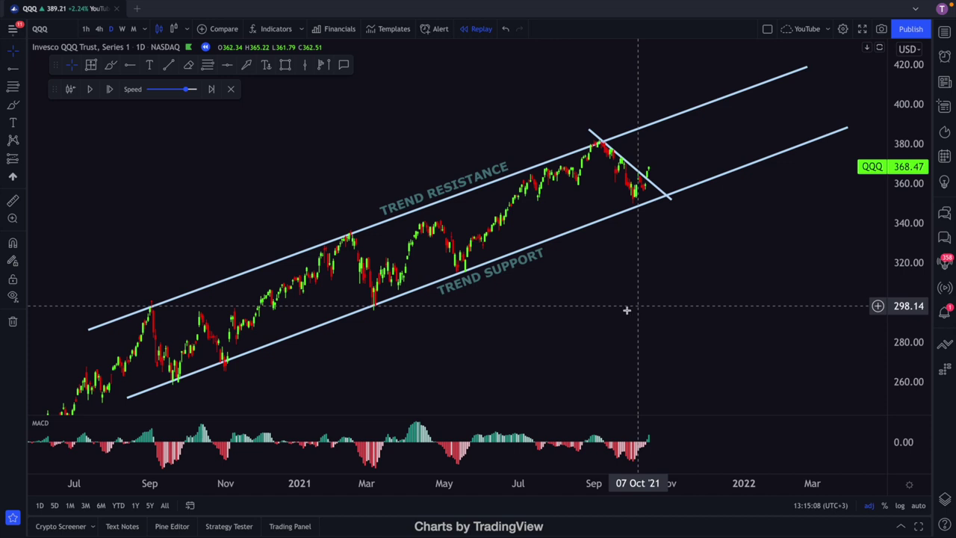
{"action": "left_click_drag", "start_coordinate": [280, 378], "coordinate": [672, 235]}
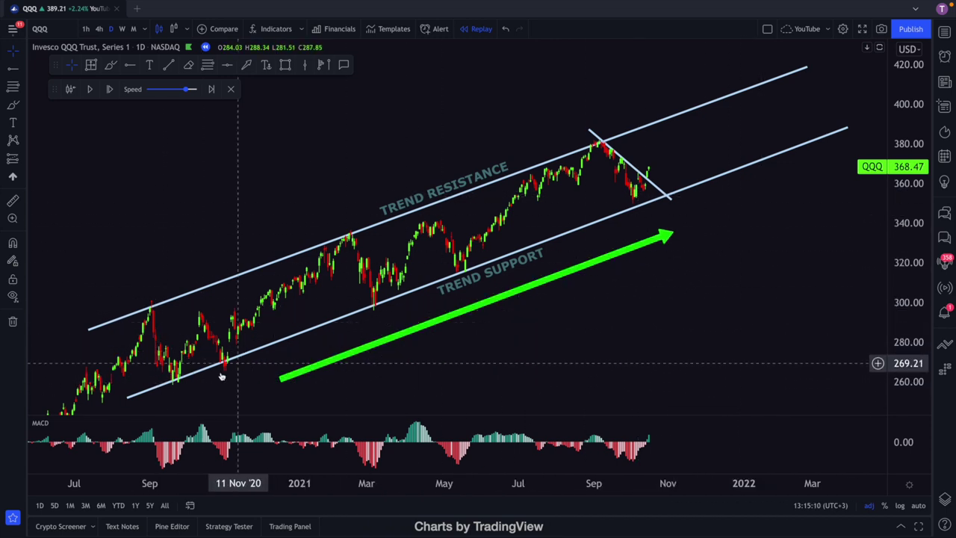
{"action": "left_click_drag", "start_coordinate": [737, 242], "coordinate": [742, 241]}
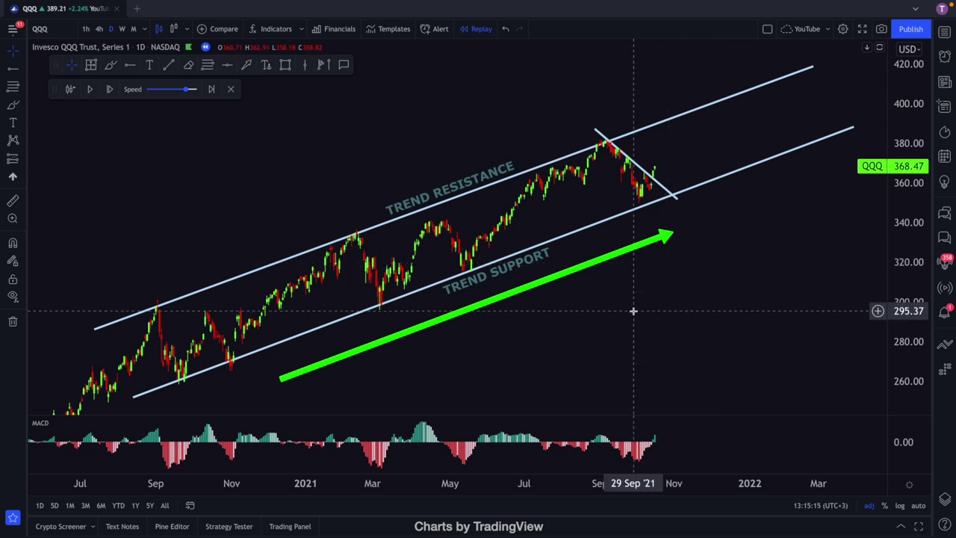
{"action": "mouse_move", "coordinate": [689, 306]}
{"action": "left_mouse_down"}
{"action": "mouse_move", "coordinate": [678, 305]}
{"action": "mouse_move", "coordinate": [689, 302]}
{"action": "left_mouse_up"}
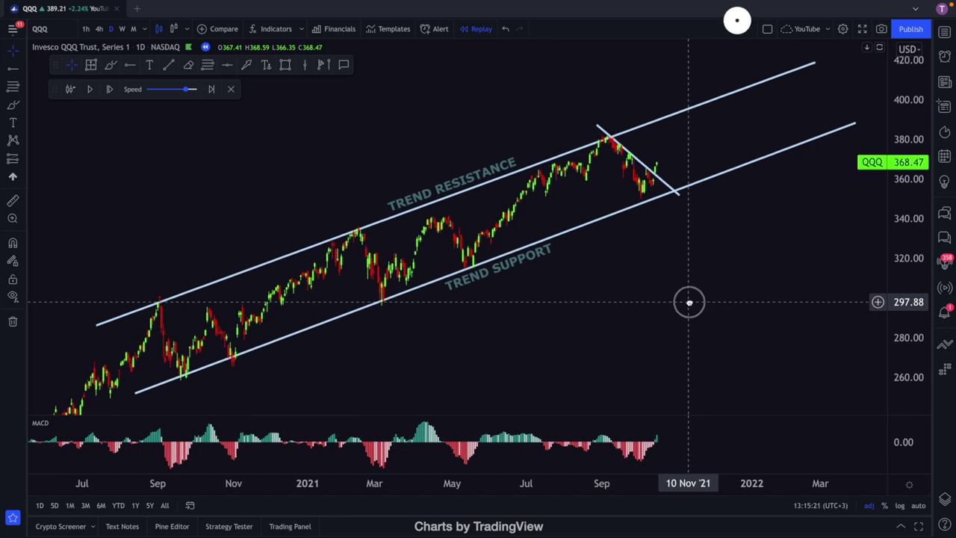
Circle the candles touching the trend resistance and trend support lines between September 2020 and May 2021 with the Brush
{"action": "left_click", "coordinate": [110, 66]}
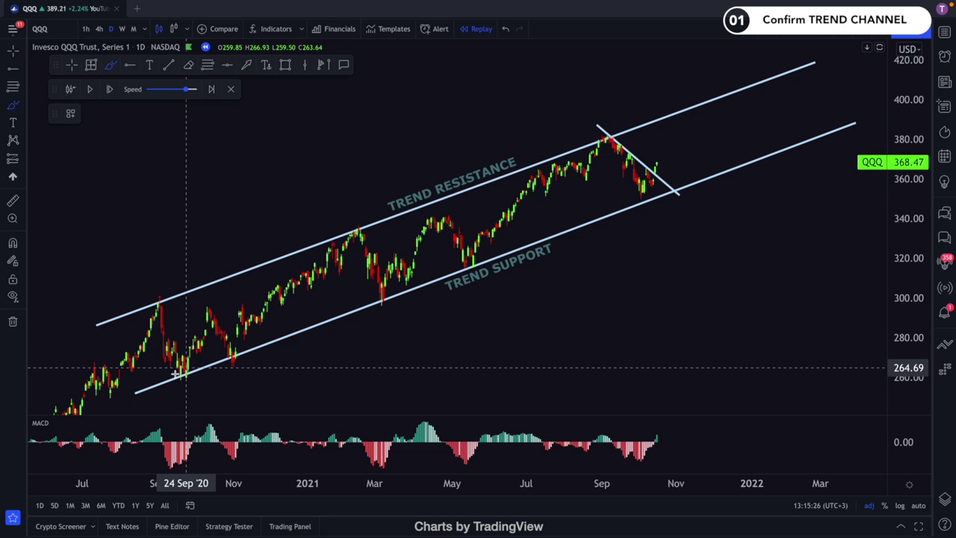
{"action": "left_click_drag", "start_coordinate": [165, 291], "coordinate": [157, 302]}
{"action": "mouse_move", "coordinate": [182, 362]}
{"action": "left_mouse_down"}
{"action": "mouse_move", "coordinate": [192, 392]}
{"action": "mouse_move", "coordinate": [192, 368]}
{"action": "mouse_move", "coordinate": [233, 350]}
{"action": "left_mouse_up"}
{"action": "mouse_move", "coordinate": [365, 222]}
{"action": "left_mouse_down"}
{"action": "mouse_move", "coordinate": [354, 230]}
{"action": "mouse_move", "coordinate": [364, 245]}
{"action": "left_mouse_up"}
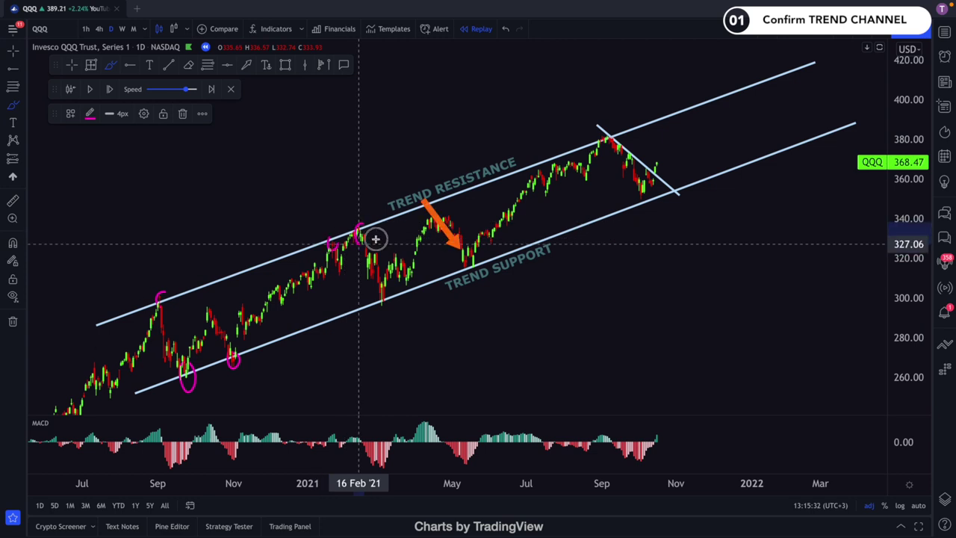
{"action": "left_click_drag", "start_coordinate": [373, 294], "coordinate": [379, 289]}
{"action": "left_click_drag", "start_coordinate": [475, 256], "coordinate": [476, 255]}
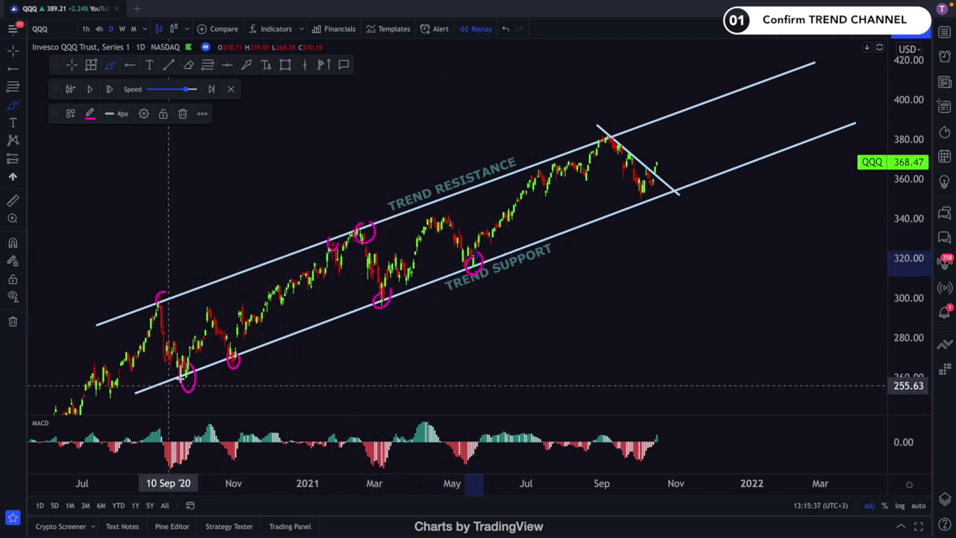
{"action": "left_click_drag", "start_coordinate": [338, 236], "coordinate": [336, 239]}
{"action": "left_click_drag", "start_coordinate": [164, 299], "coordinate": [164, 304]}
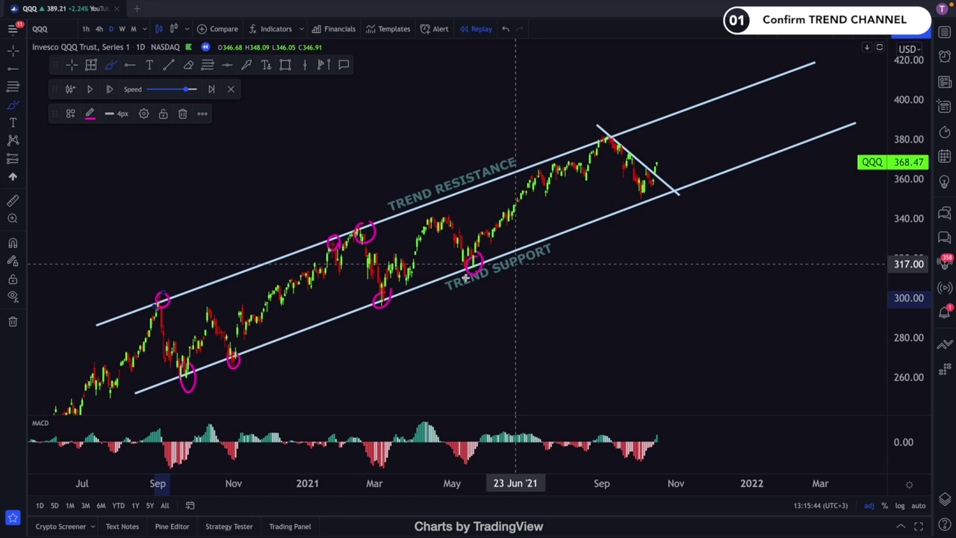
{"action": "left_click", "coordinate": [72, 68]}
{"action": "mouse_move", "coordinate": [555, 318]}
{"action": "left_mouse_down"}
{"action": "mouse_move", "coordinate": [565, 303]}
{"action": "mouse_move", "coordinate": [580, 321]}
{"action": "left_mouse_up"}
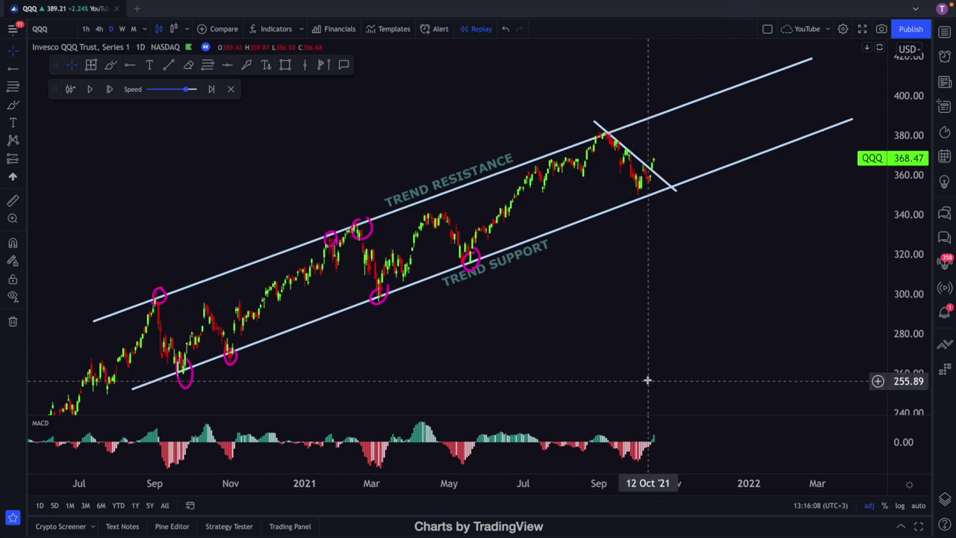
{"action": "left_click_drag", "start_coordinate": [640, 371], "coordinate": [636, 376]}
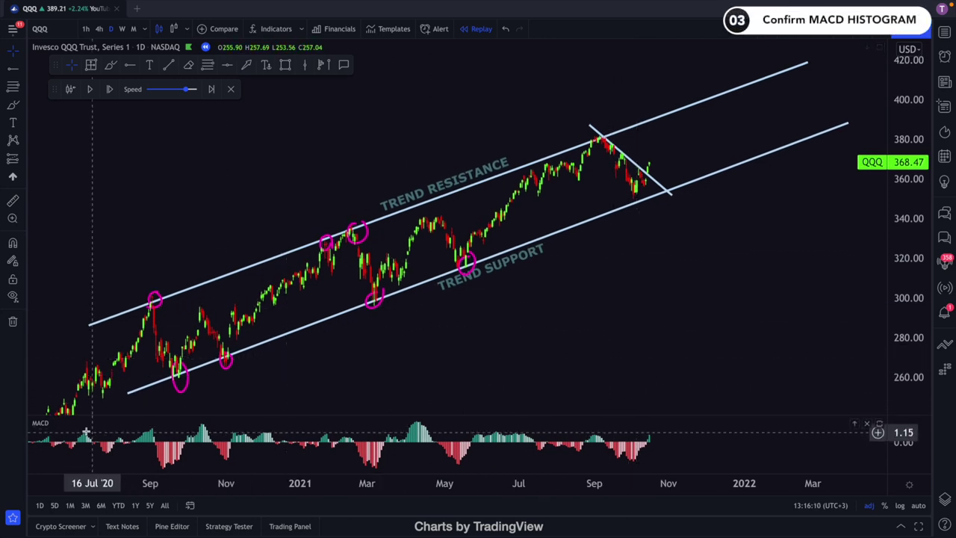
{"action": "mouse_move", "coordinate": [47, 427]}
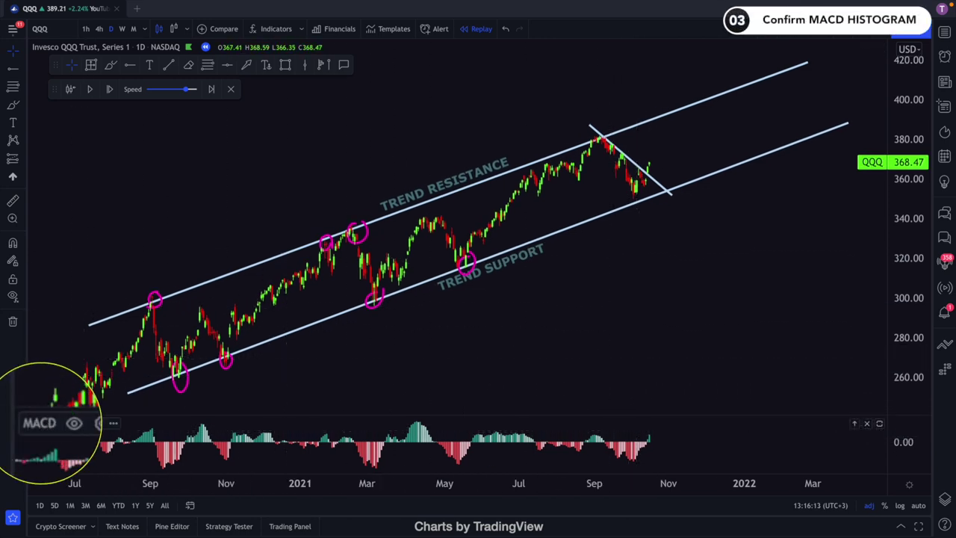
{"action": "left_click_drag", "start_coordinate": [690, 357], "coordinate": [686, 355]}
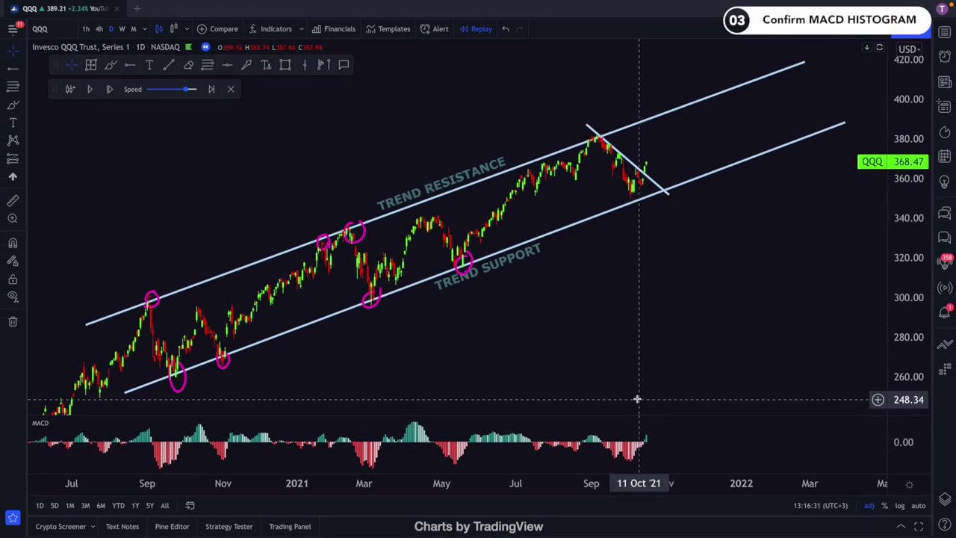
{"action": "left_click_drag", "start_coordinate": [650, 285], "coordinate": [650, 282]}
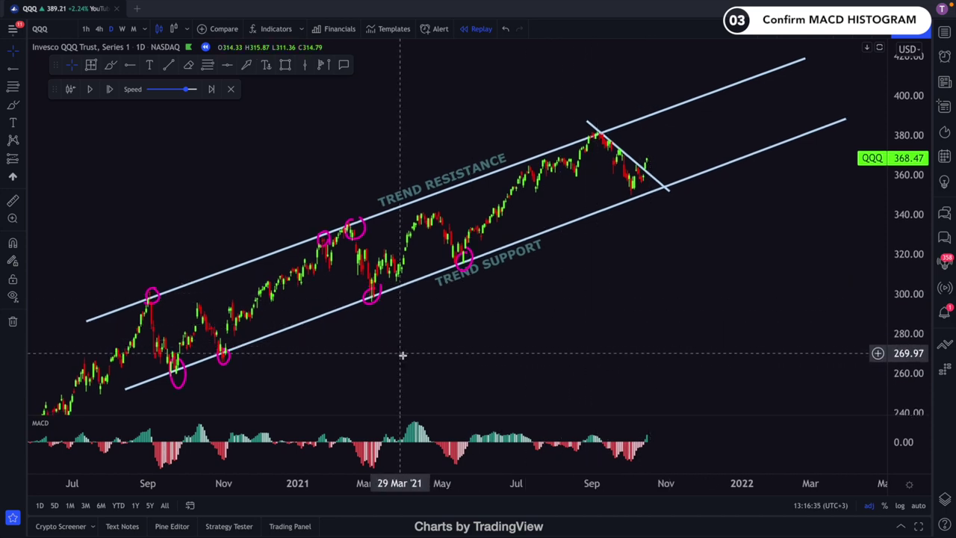
{"action": "left_click", "coordinate": [144, 32]}
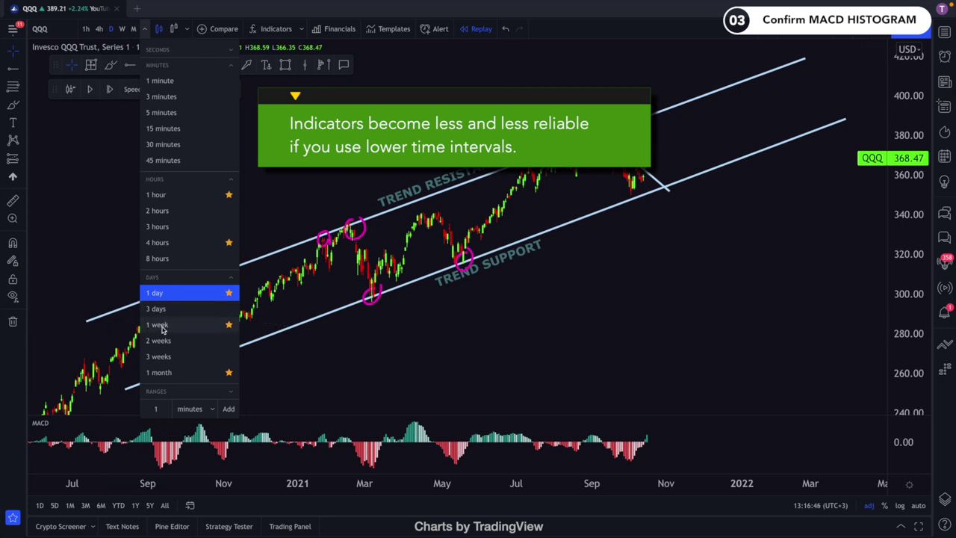
{"action": "left_click", "coordinate": [147, 29]}
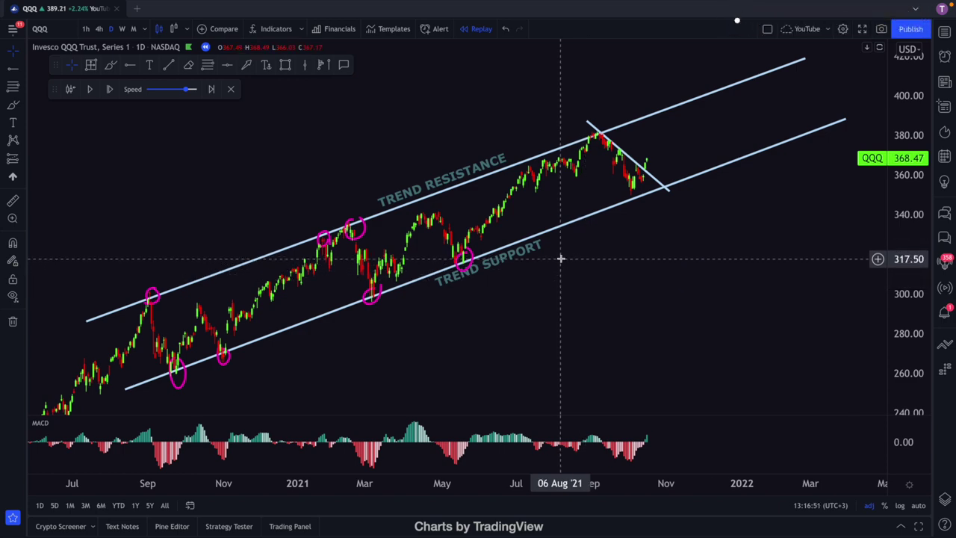
Place a horizontal ray at about 367.65 from the 15 Oct '21 breakout candle and apply the MK Entry template
{"action": "left_click_drag", "start_coordinate": [639, 243], "coordinate": [637, 250]}
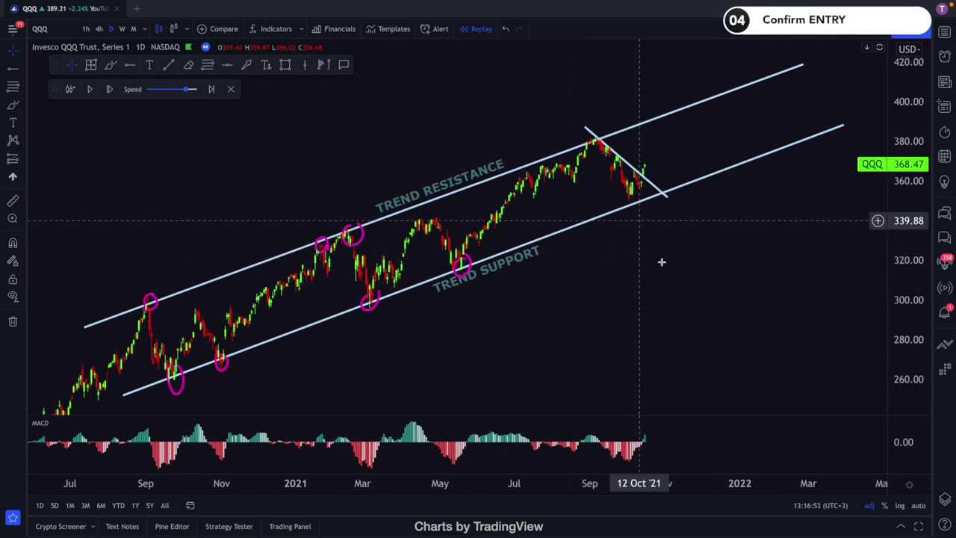
{"action": "scroll", "coordinate": [642, 301], "scroll_direction": "up", "scroll_amount": 4}
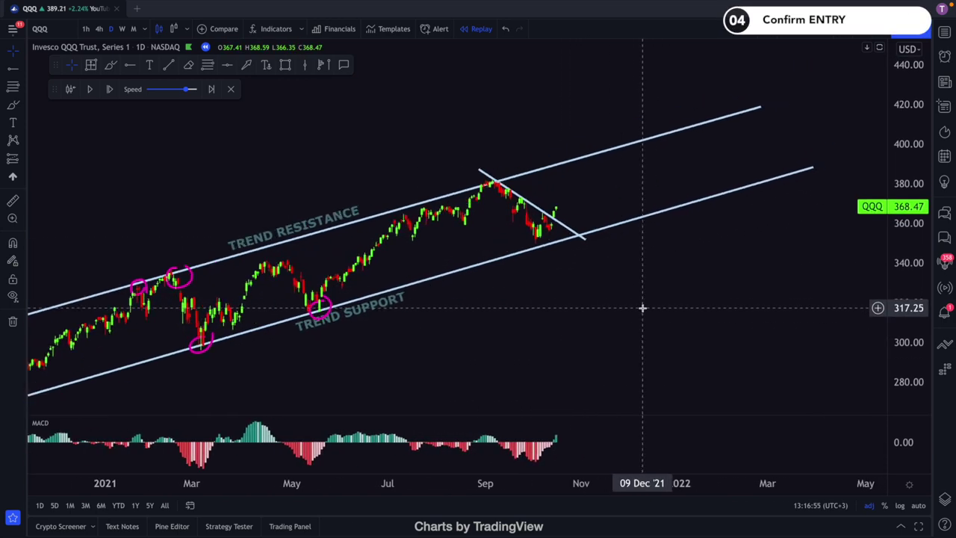
{"action": "scroll", "coordinate": [642, 307], "scroll_direction": "up", "scroll_amount": 1}
{"action": "left_click_drag", "start_coordinate": [903, 264], "coordinate": [902, 124]}
{"action": "left_click_drag", "start_coordinate": [726, 253], "coordinate": [733, 280]}
{"action": "left_click_drag", "start_coordinate": [913, 197], "coordinate": [911, 107]}
{"action": "scroll", "coordinate": [694, 288], "scroll_direction": "up", "scroll_amount": 2}
{"action": "left_click_drag", "start_coordinate": [680, 291], "coordinate": [720, 284]}
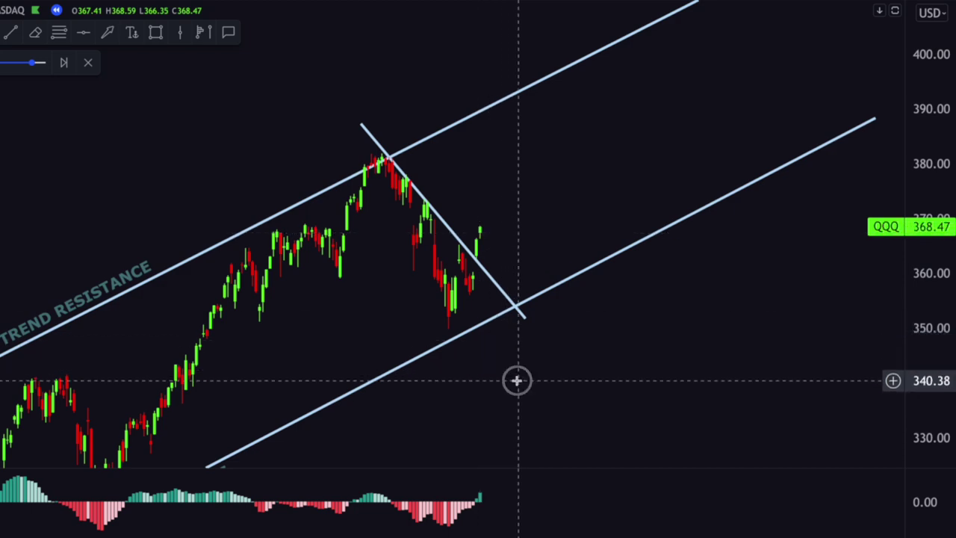
{"action": "left_click", "coordinate": [481, 232]}
{"action": "right_click", "coordinate": [483, 231]}
{"action": "mouse_move", "coordinate": [535, 272]}
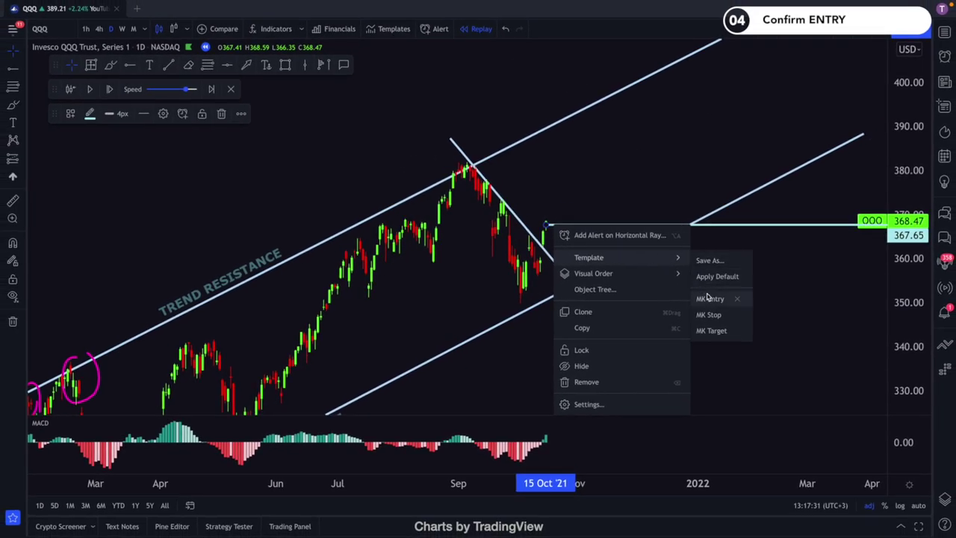
{"action": "left_click", "coordinate": [708, 298]}
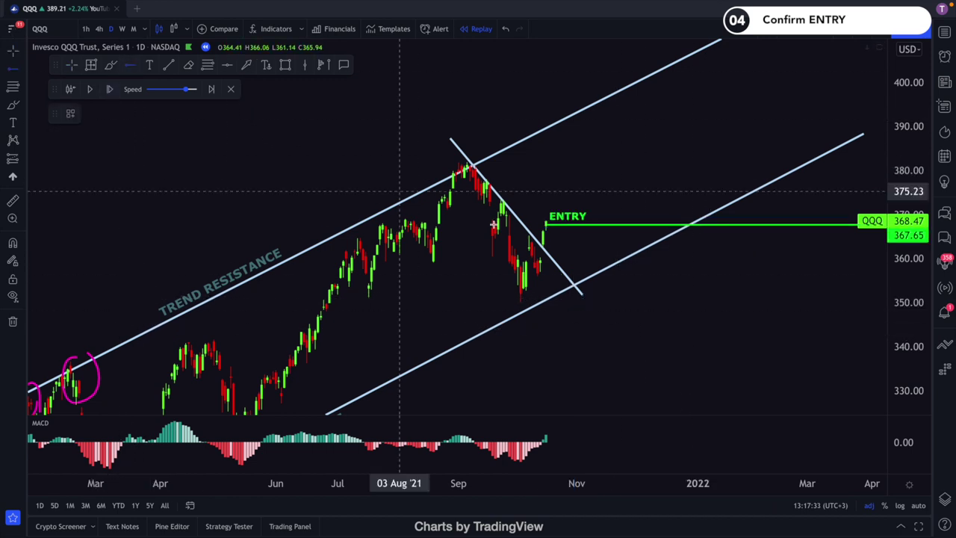
Place a second horizontal ray at about 348.86, just below the October low, and apply the MK Stop template
{"action": "left_click", "coordinate": [548, 307]}
{"action": "right_click", "coordinate": [566, 307]}
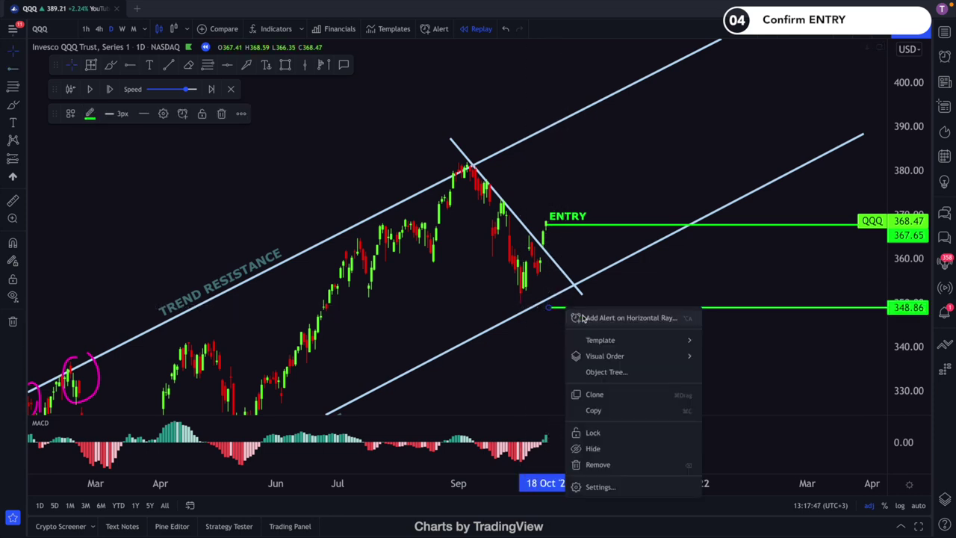
{"action": "mouse_move", "coordinate": [672, 341]}
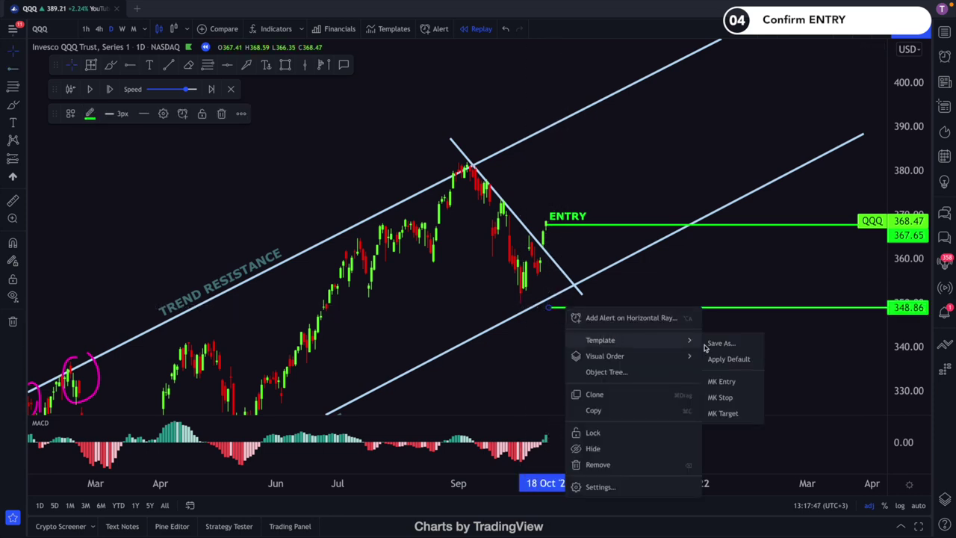
{"action": "left_click", "coordinate": [725, 397]}
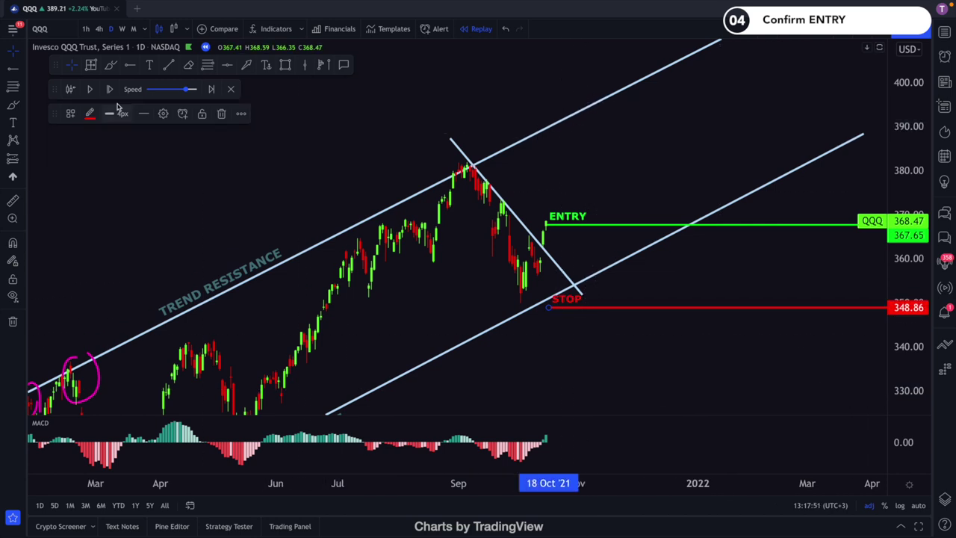
Add a horizontal ray at about 397.86 near the trend resistance line and apply the MK Target template
{"action": "left_click", "coordinate": [128, 64]}
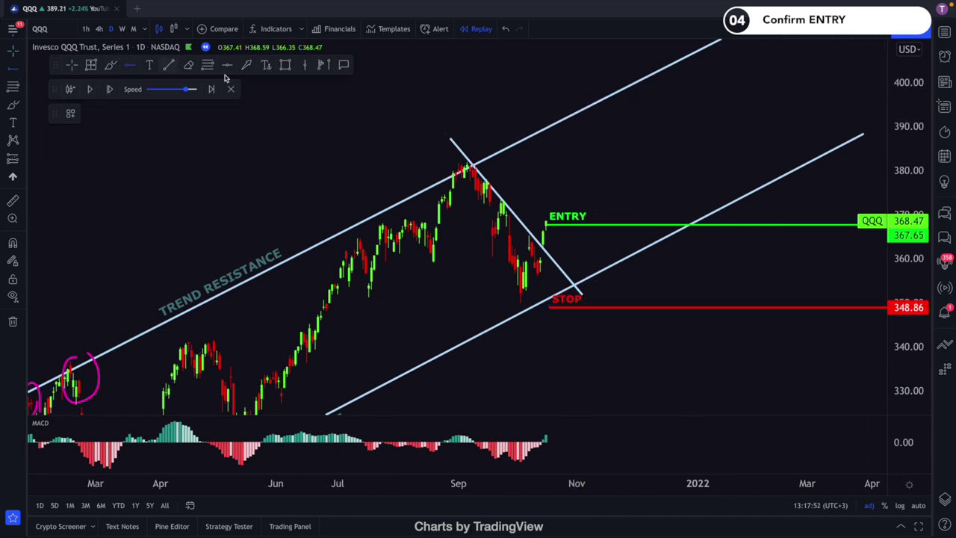
{"action": "left_click", "coordinate": [554, 92]}
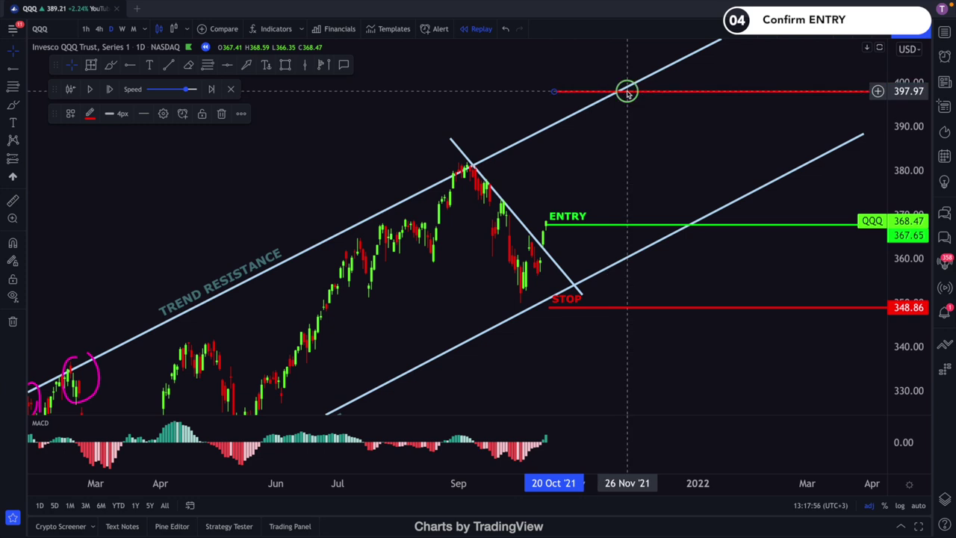
{"action": "right_click", "coordinate": [628, 93]}
{"action": "mouse_move", "coordinate": [671, 124]}
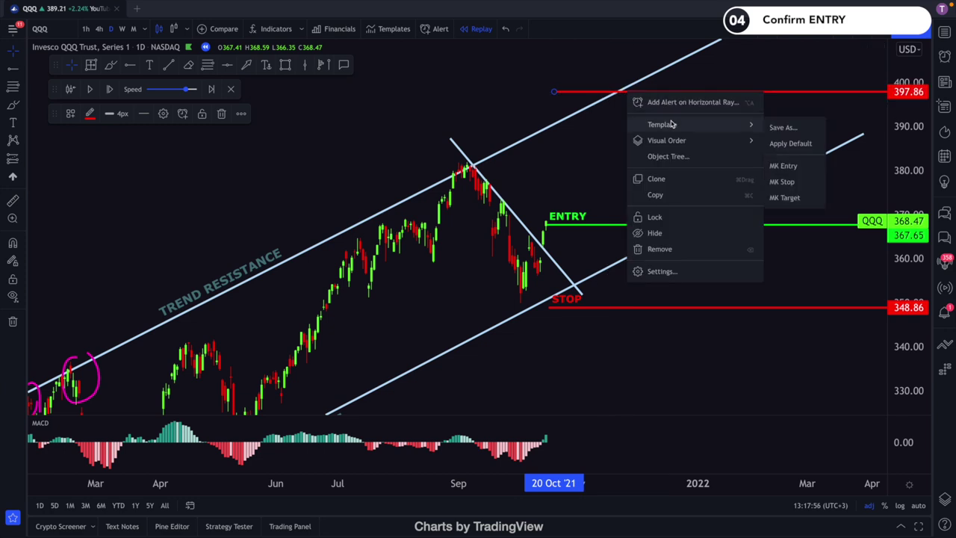
{"action": "left_click", "coordinate": [784, 197]}
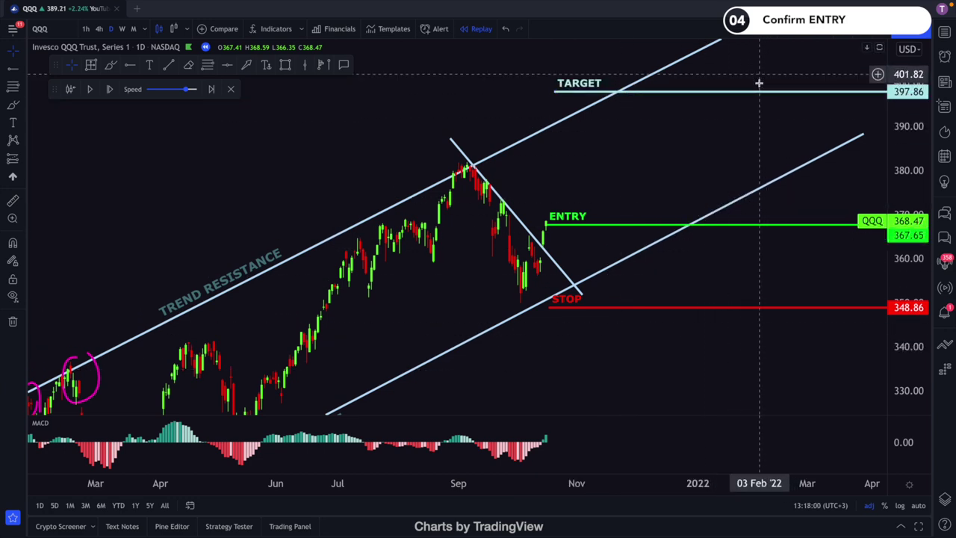
Raise the STOP line to about 349.99, level with the October low
{"action": "left_click_drag", "start_coordinate": [668, 360], "coordinate": [661, 380]}
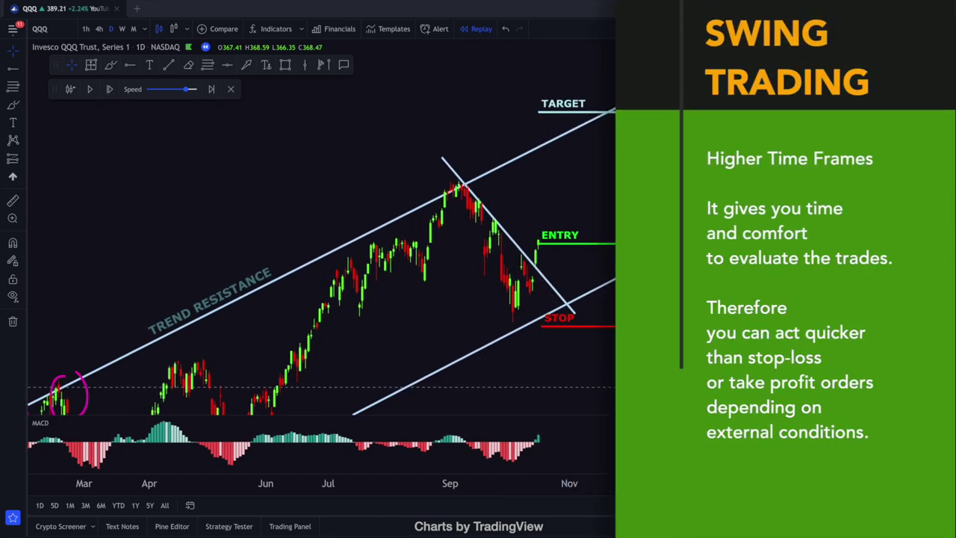
{"action": "left_click_drag", "start_coordinate": [605, 330], "coordinate": [604, 321]}
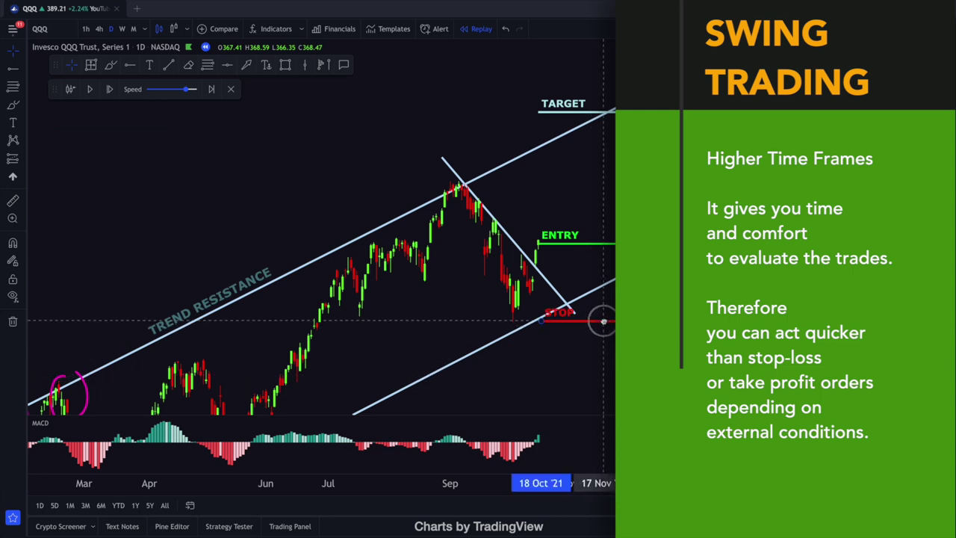
{"action": "left_click", "coordinate": [613, 333]}
Play the bar replay forward until price rises past the TARGET line
{"action": "left_click_drag", "start_coordinate": [594, 191], "coordinate": [594, 186]}
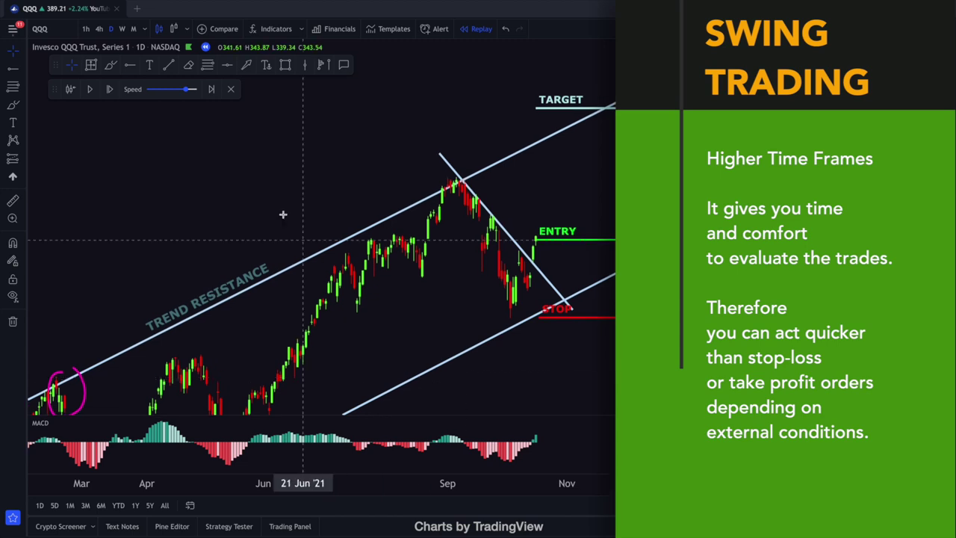
{"action": "left_click", "coordinate": [89, 90]}
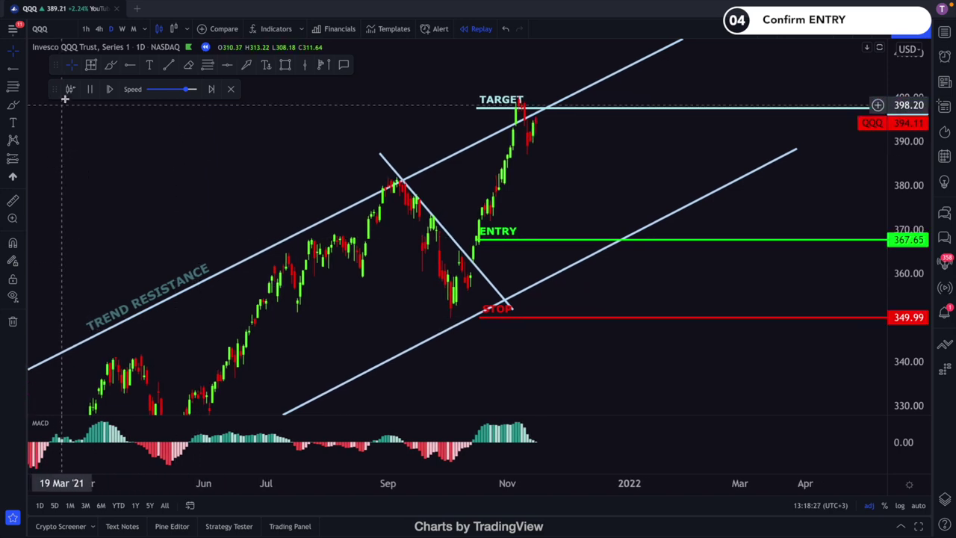
{"action": "left_click_drag", "start_coordinate": [602, 173], "coordinate": [648, 197]}
Measure the price and date range from the ENTRY line up to the TARGET line
{"action": "left_click", "coordinate": [90, 64]}
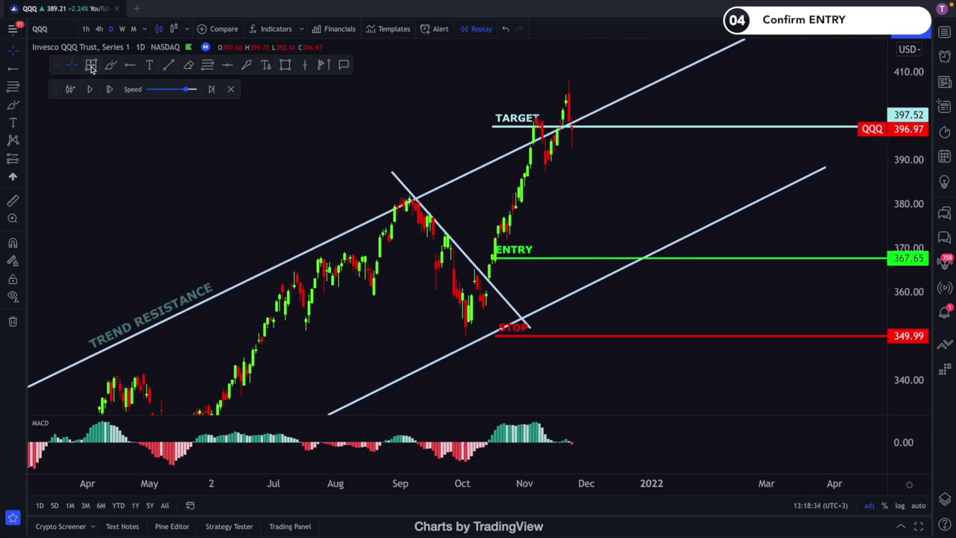
{"action": "left_click", "coordinate": [625, 257]}
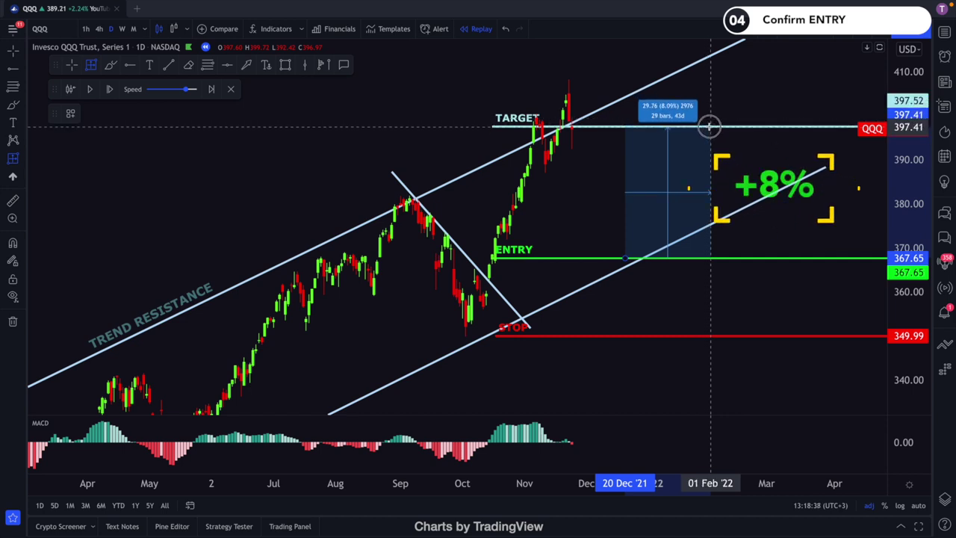
{"action": "left_click", "coordinate": [708, 128]}
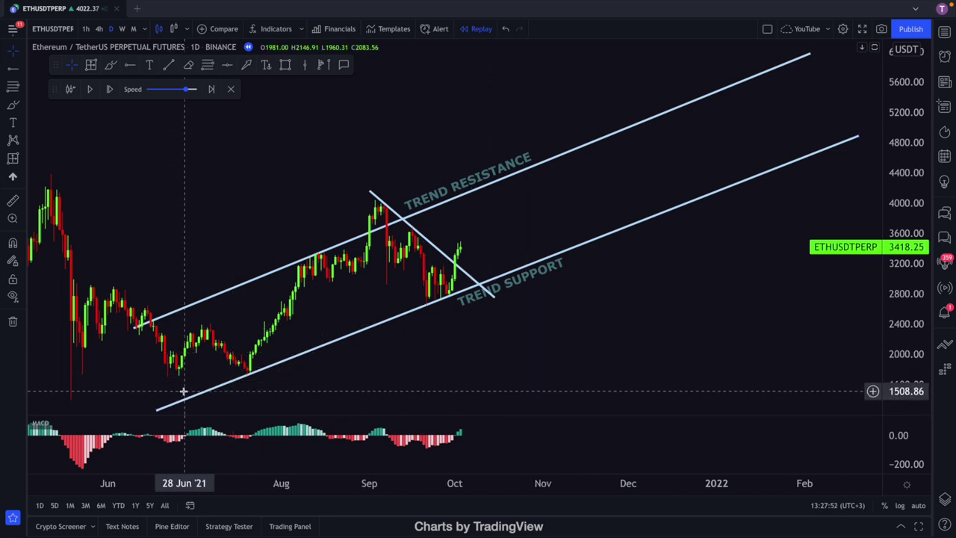
Circle the channel touches on the Ethereum chart with the Brush: two on the trend resistance line and two on the trend support line
{"action": "left_click_drag", "start_coordinate": [496, 362], "coordinate": [507, 342]}
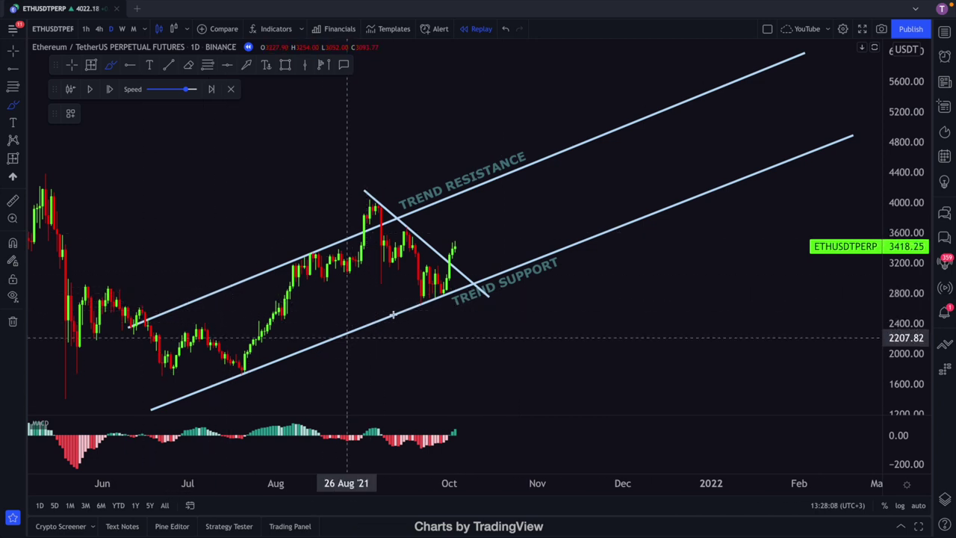
{"action": "mouse_move", "coordinate": [156, 298]}
{"action": "left_mouse_down"}
{"action": "mouse_move", "coordinate": [172, 305]}
{"action": "mouse_move", "coordinate": [157, 295]}
{"action": "left_mouse_up"}
{"action": "mouse_move", "coordinate": [254, 366]}
{"action": "left_mouse_down"}
{"action": "mouse_move", "coordinate": [274, 386]}
{"action": "mouse_move", "coordinate": [263, 365]}
{"action": "left_mouse_up"}
{"action": "left_click_drag", "start_coordinate": [302, 246], "coordinate": [339, 253]}
{"action": "mouse_move", "coordinate": [449, 284]}
{"action": "left_mouse_down"}
{"action": "mouse_move", "coordinate": [426, 285]}
{"action": "mouse_move", "coordinate": [460, 284]}
{"action": "left_mouse_up"}
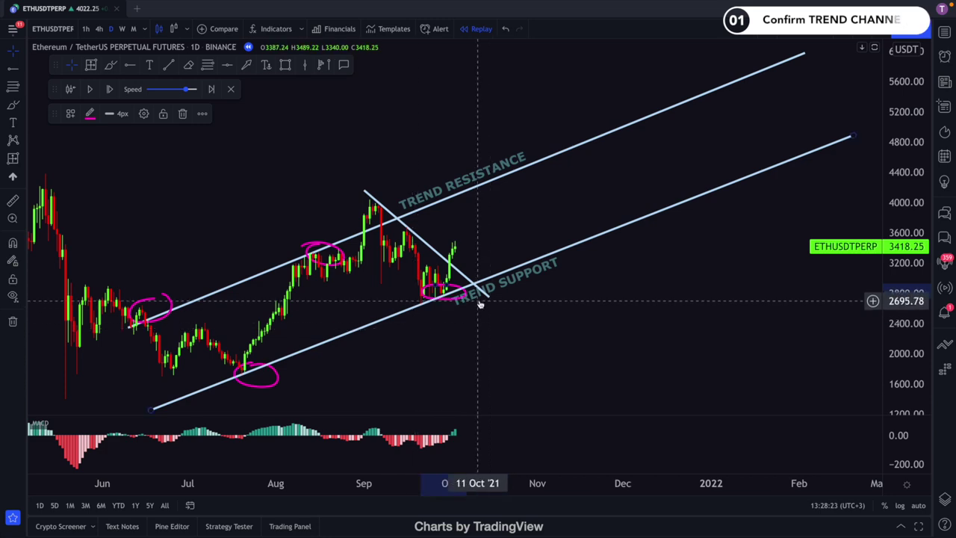
{"action": "left_click_drag", "start_coordinate": [531, 324], "coordinate": [528, 321]}
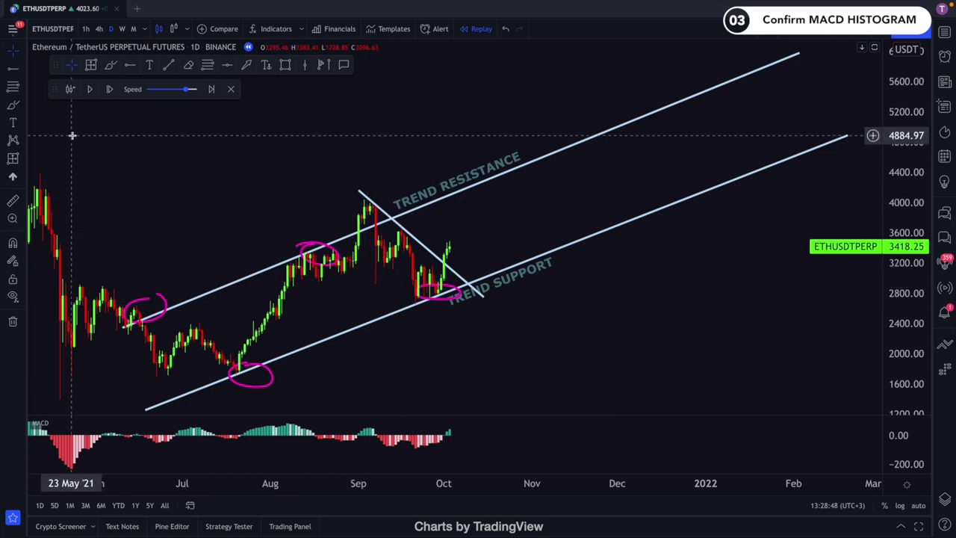
{"action": "left_click_drag", "start_coordinate": [236, 183], "coordinate": [230, 183]}
{"action": "left_click", "coordinate": [145, 29]}
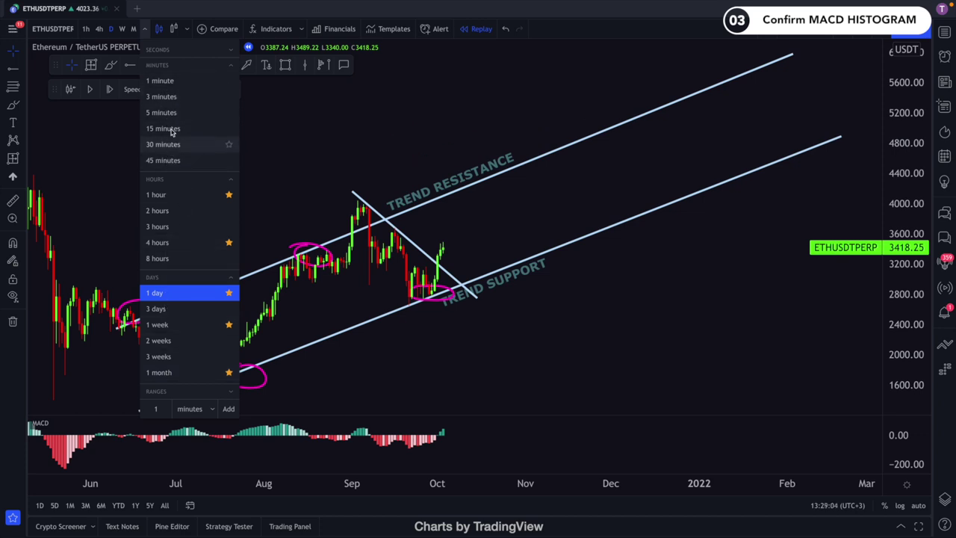
{"action": "left_click", "coordinate": [301, 107]}
{"action": "left_click_drag", "start_coordinate": [301, 139], "coordinate": [297, 137]}
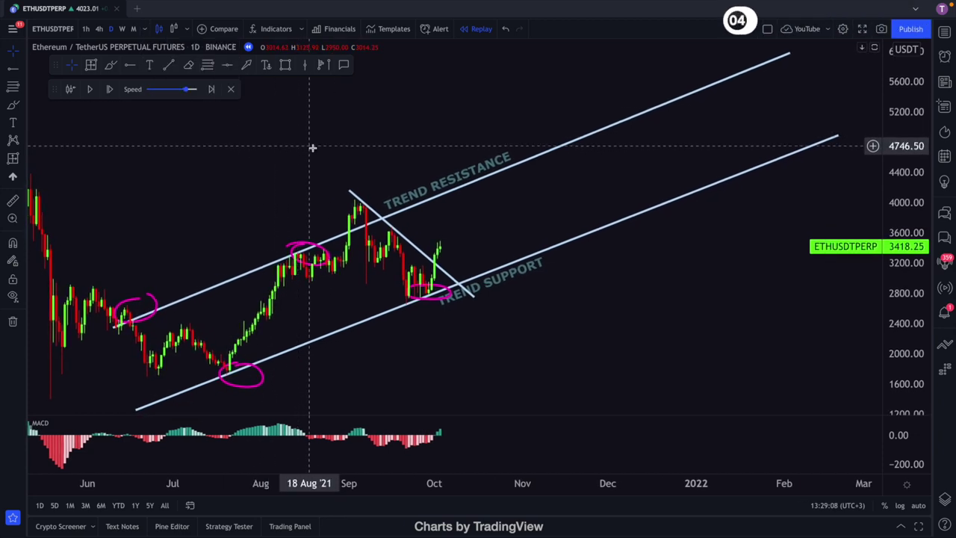
Add a horizontal ray at about 3414.52 from the latest candle after the pullback breakout and apply the MK Entry template
{"action": "left_click", "coordinate": [132, 66]}
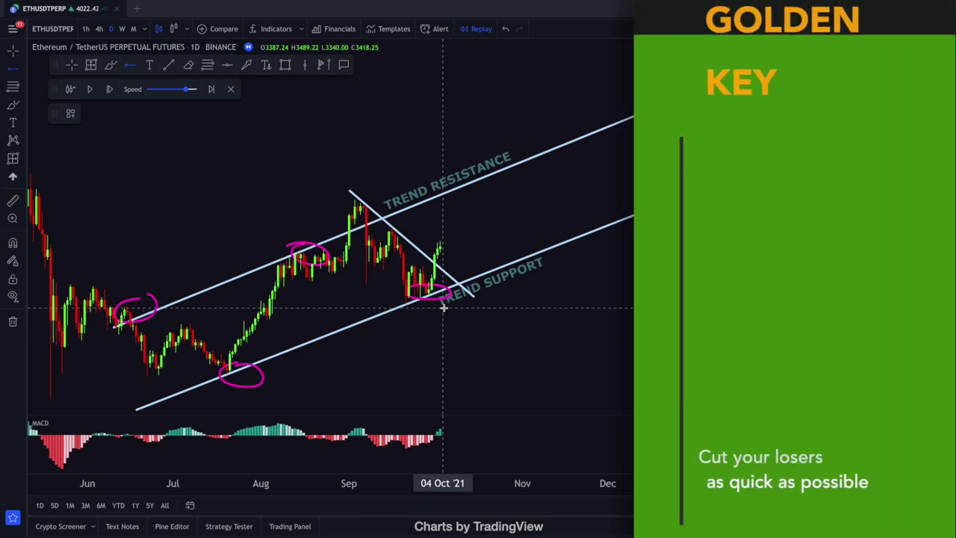
{"action": "scroll", "coordinate": [508, 337], "scroll_direction": "down", "scroll_amount": 1}
{"action": "scroll", "coordinate": [497, 333], "scroll_direction": "up", "scroll_amount": 1}
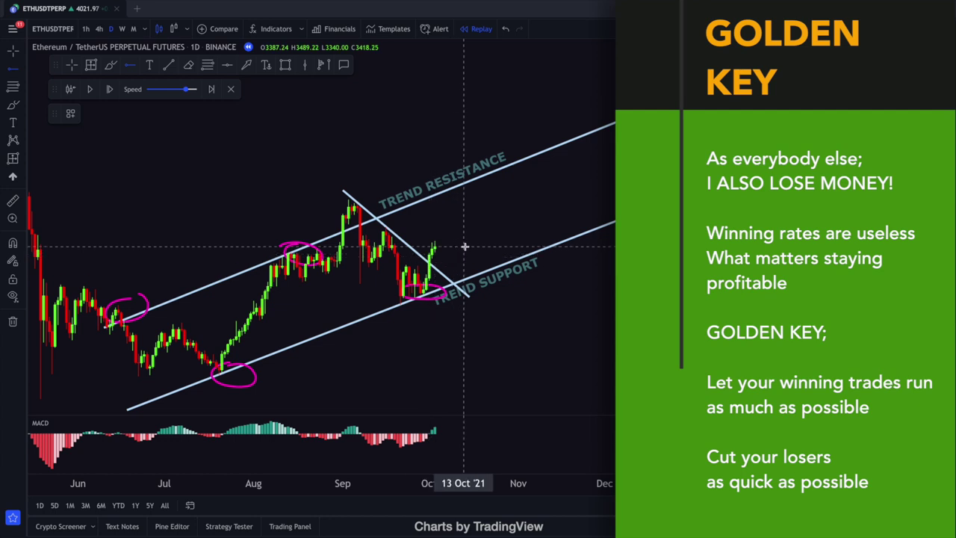
{"action": "scroll", "coordinate": [440, 288], "scroll_direction": "down", "scroll_amount": 2}
{"action": "scroll", "coordinate": [475, 309], "scroll_direction": "up", "scroll_amount": 2}
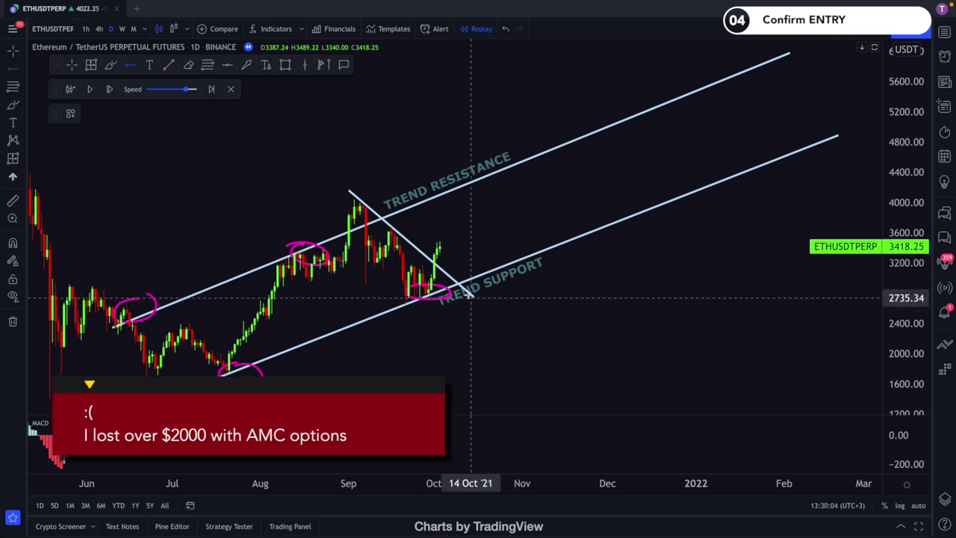
{"action": "scroll", "coordinate": [442, 365], "scroll_direction": "down", "scroll_amount": 1}
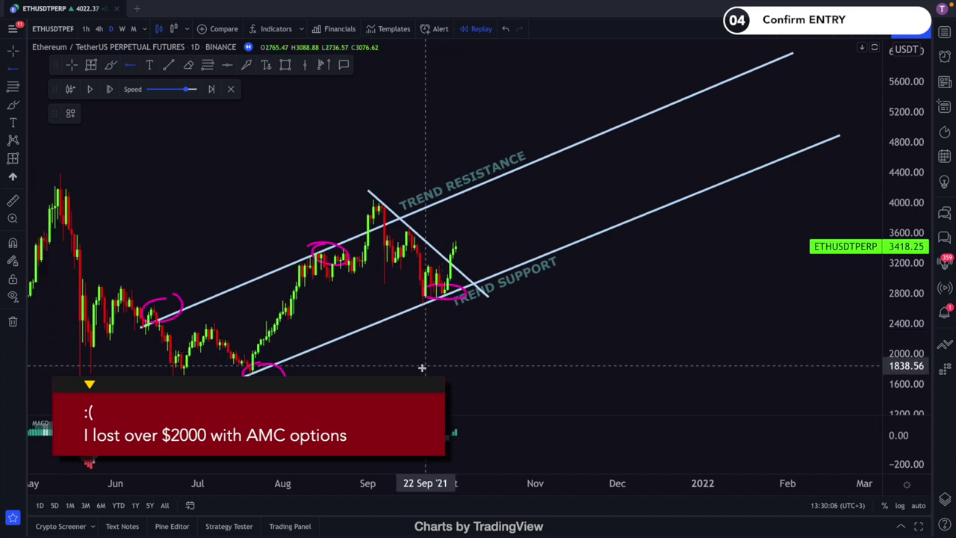
{"action": "left_click", "coordinate": [455, 247]}
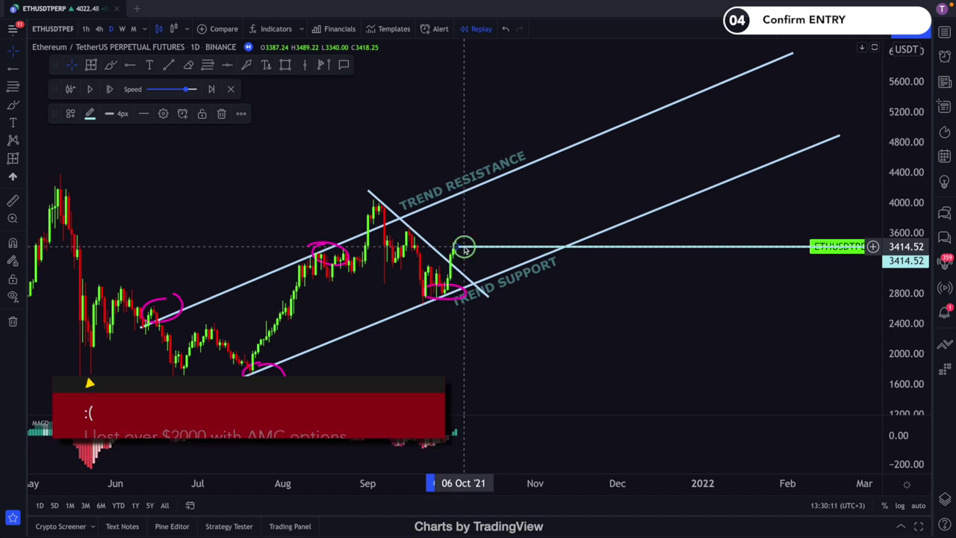
{"action": "right_click", "coordinate": [459, 247]}
{"action": "mouse_move", "coordinate": [523, 280]}
{"action": "left_click", "coordinate": [620, 321]}
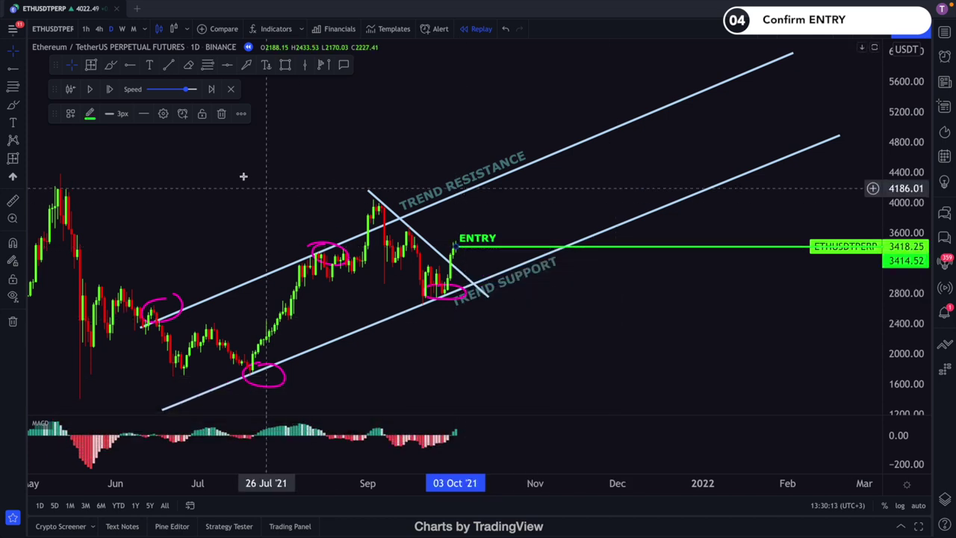
Add a horizontal ray below the late September lows, apply the MK Stop template, and raise it to about 2794.68
{"action": "left_click", "coordinate": [129, 65]}
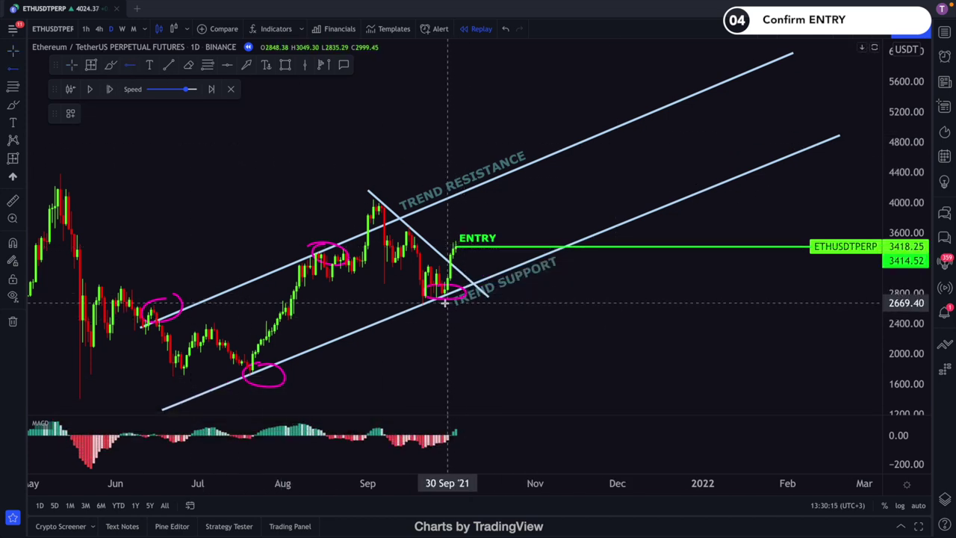
{"action": "left_click", "coordinate": [452, 307]}
{"action": "right_click", "coordinate": [503, 308]}
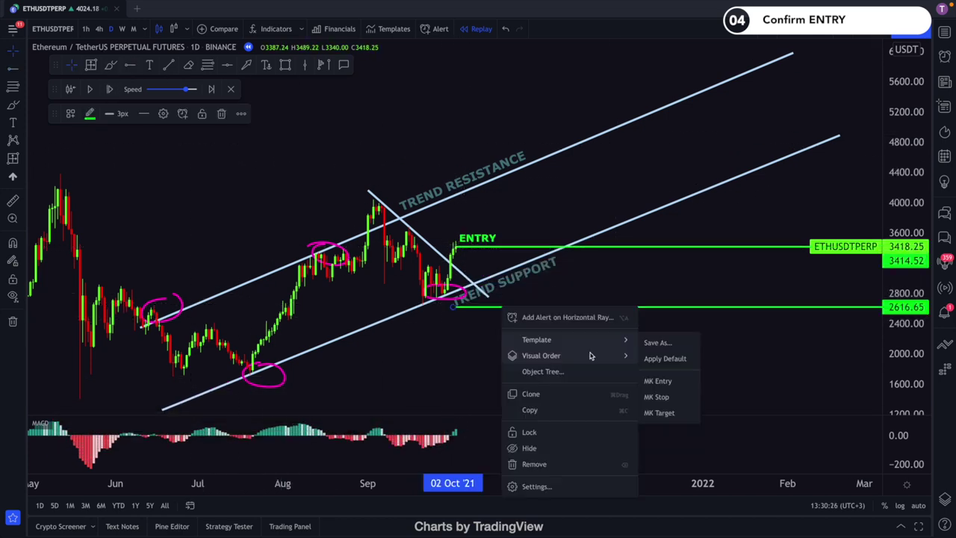
{"action": "left_click", "coordinate": [658, 396]}
{"action": "left_click_drag", "start_coordinate": [518, 304], "coordinate": [516, 293]}
Add a horizontal ray at about 4594.84 above the trend resistance label and apply the MK Target template
{"action": "left_click", "coordinate": [130, 64]}
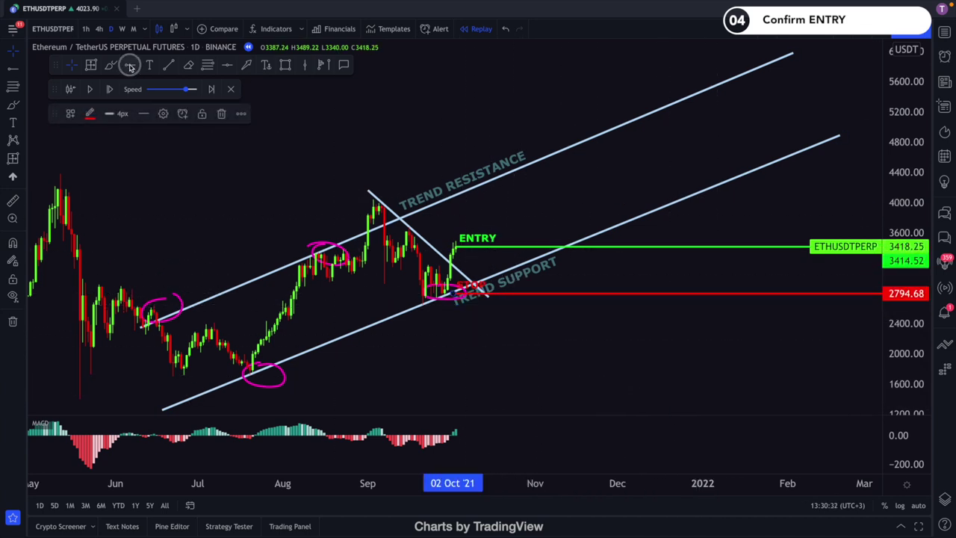
{"action": "left_click", "coordinate": [458, 155]}
{"action": "right_click", "coordinate": [489, 158]}
{"action": "mouse_move", "coordinate": [582, 189]}
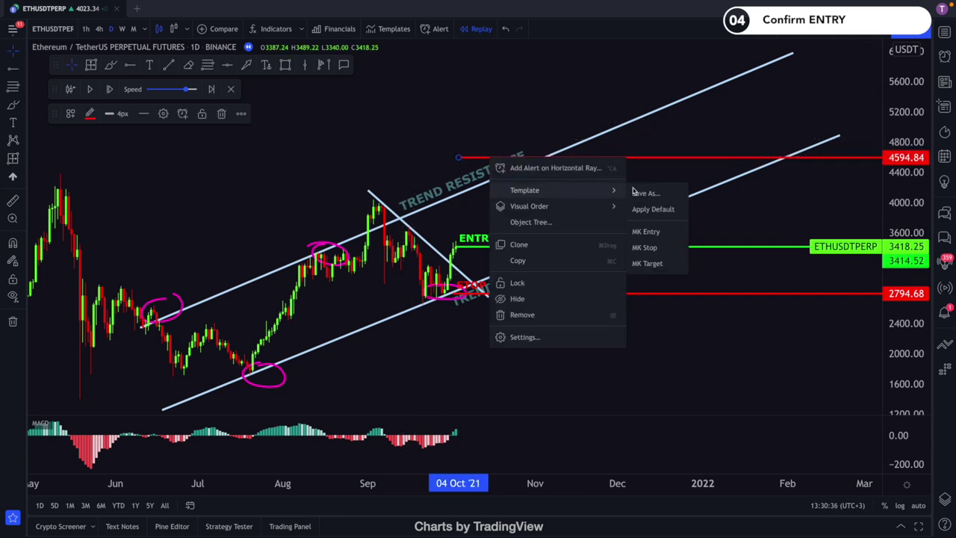
{"action": "left_click", "coordinate": [647, 262]}
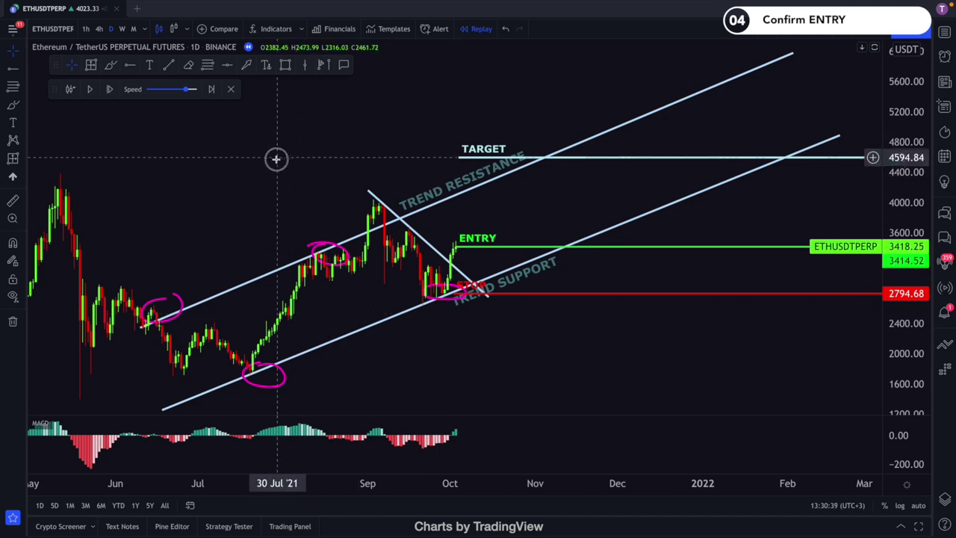
Play the bar replay until price passes the TARGET line, and measure the price and date range from ENTRY up to TARGET
{"action": "left_click", "coordinate": [89, 90]}
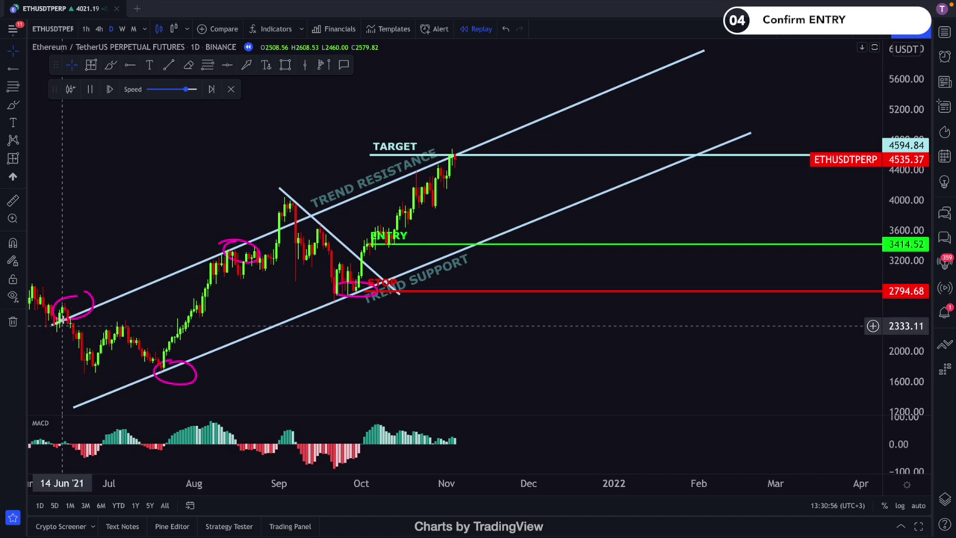
{"action": "left_click", "coordinate": [89, 91]}
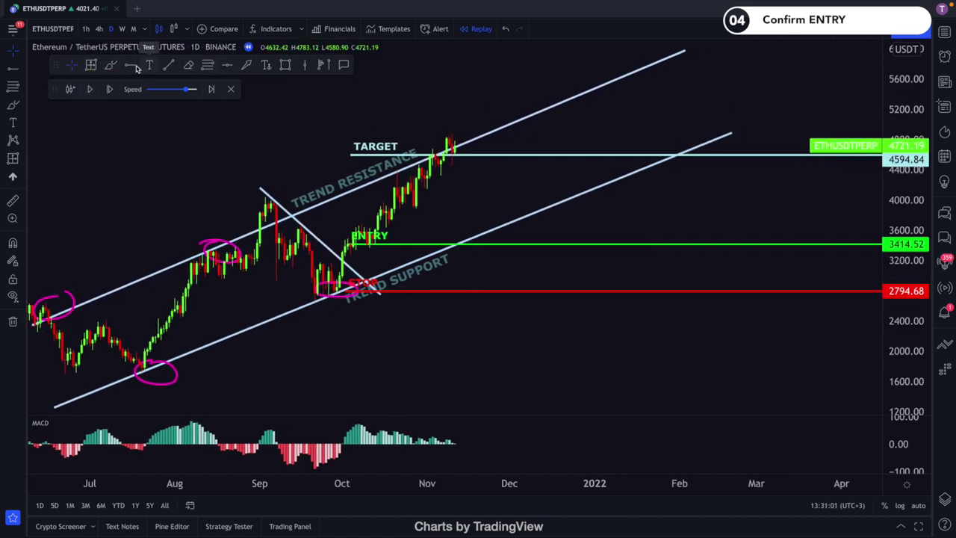
{"action": "left_click", "coordinate": [91, 66]}
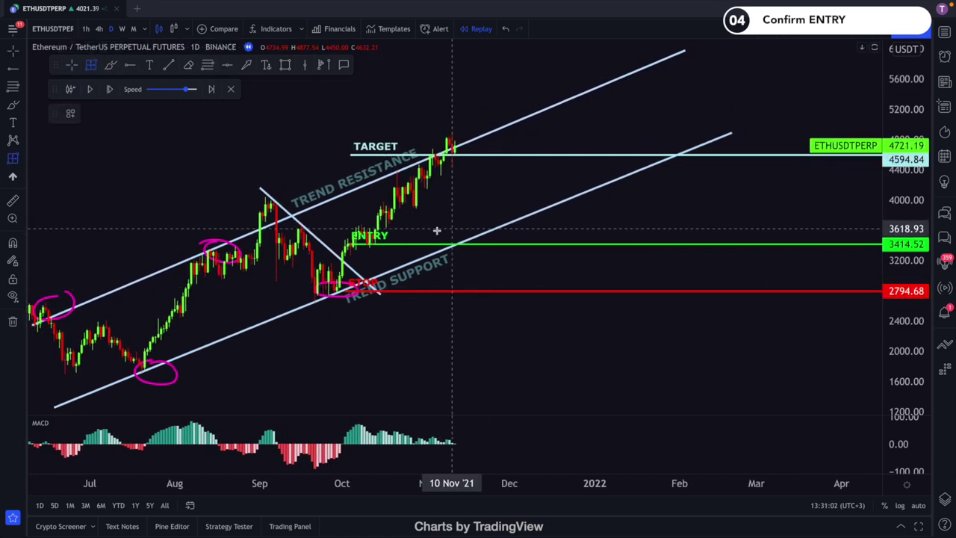
{"action": "left_click", "coordinate": [484, 244]}
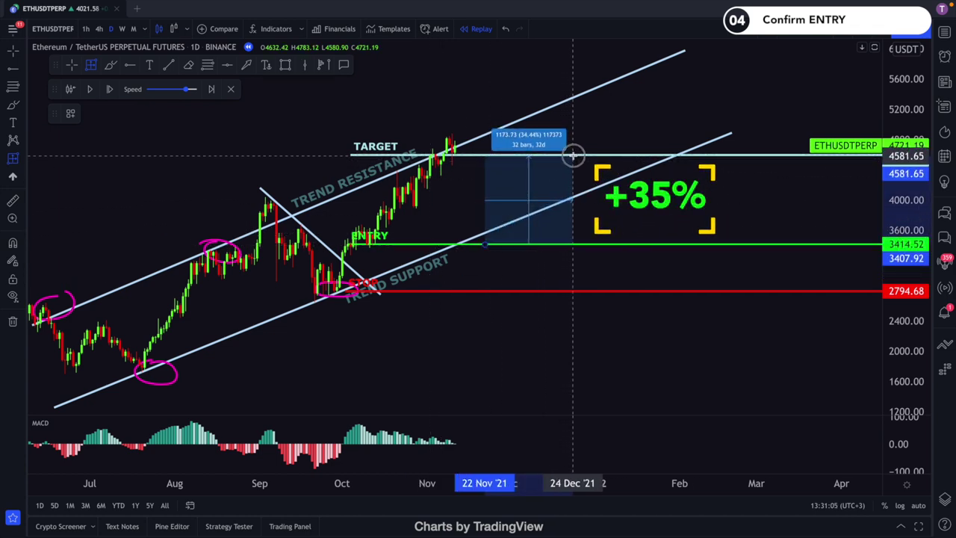
{"action": "left_click", "coordinate": [575, 156]}
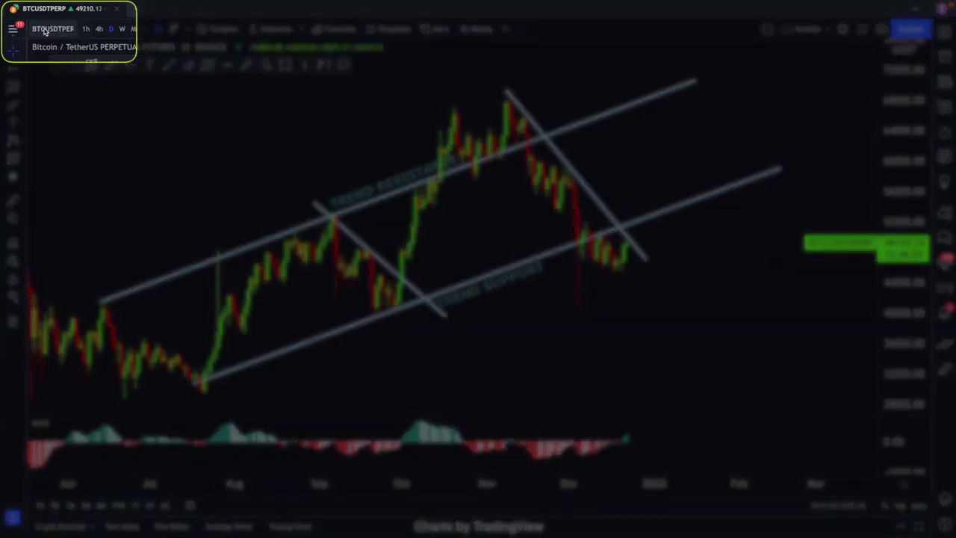
Measure the price and date range of Bitcoin's October rise from the pullback breakout up to the October high, and remove the measurement
{"action": "left_click_drag", "start_coordinate": [504, 310], "coordinate": [491, 324]}
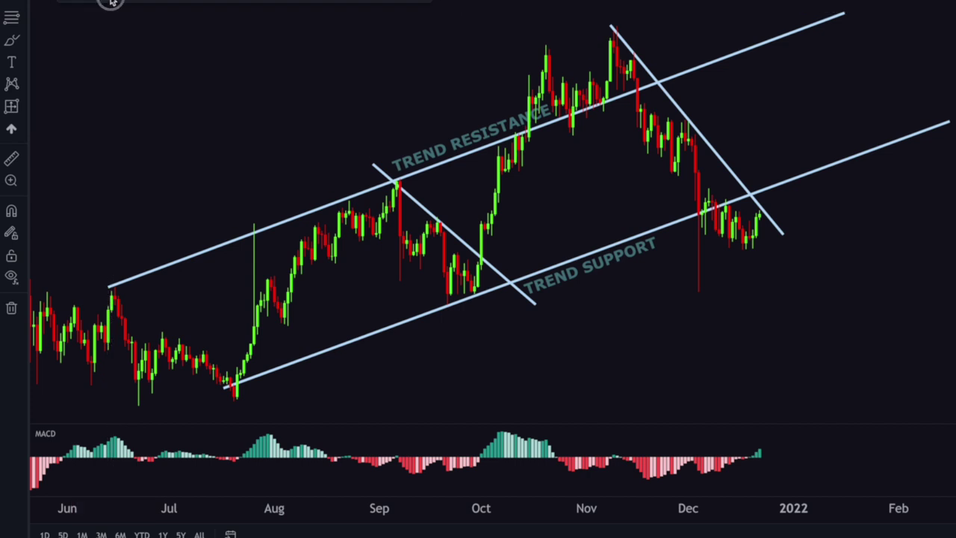
{"action": "left_click", "coordinate": [110, 2]}
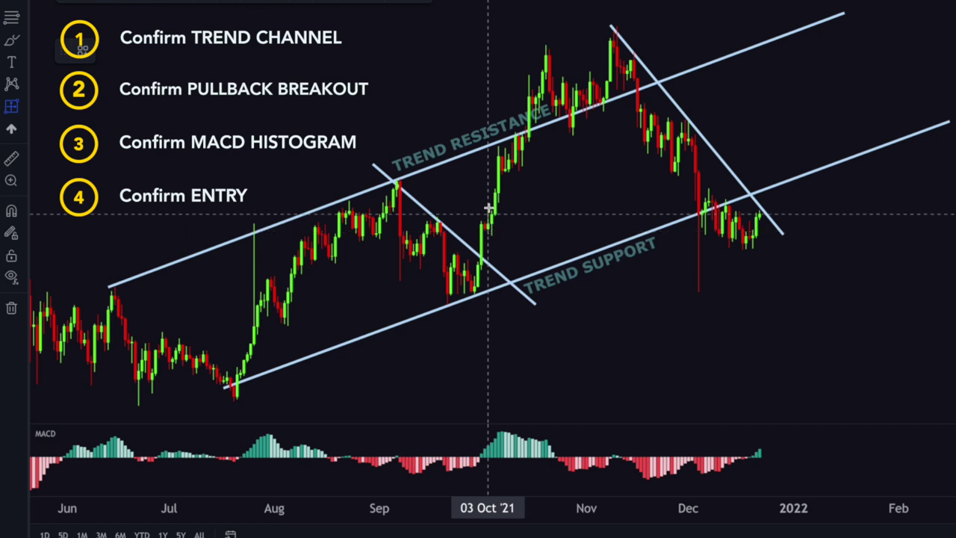
{"action": "left_click_drag", "start_coordinate": [518, 240], "coordinate": [555, 71]}
{"action": "left_click", "coordinate": [589, 53]}
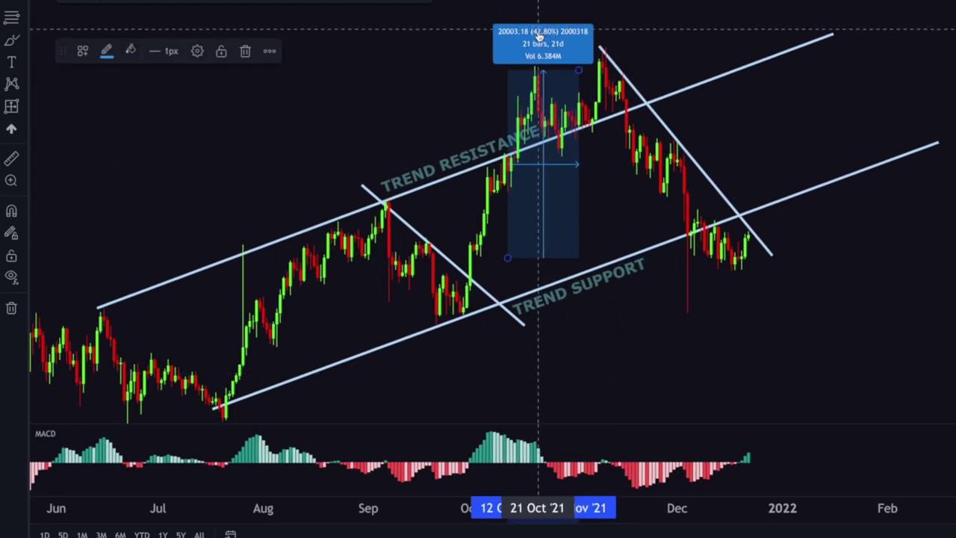
{"action": "left_click", "coordinate": [667, 330]}
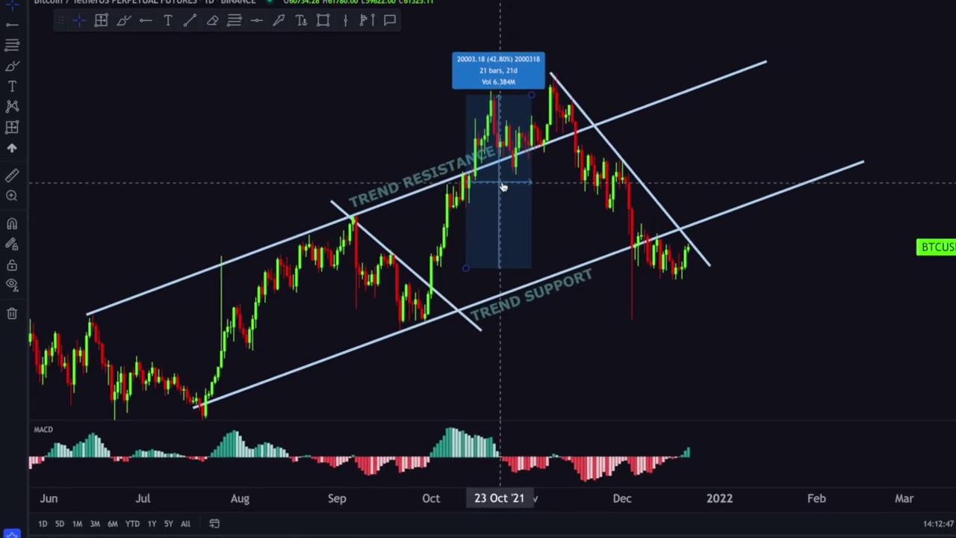
{"action": "left_click", "coordinate": [545, 167]}
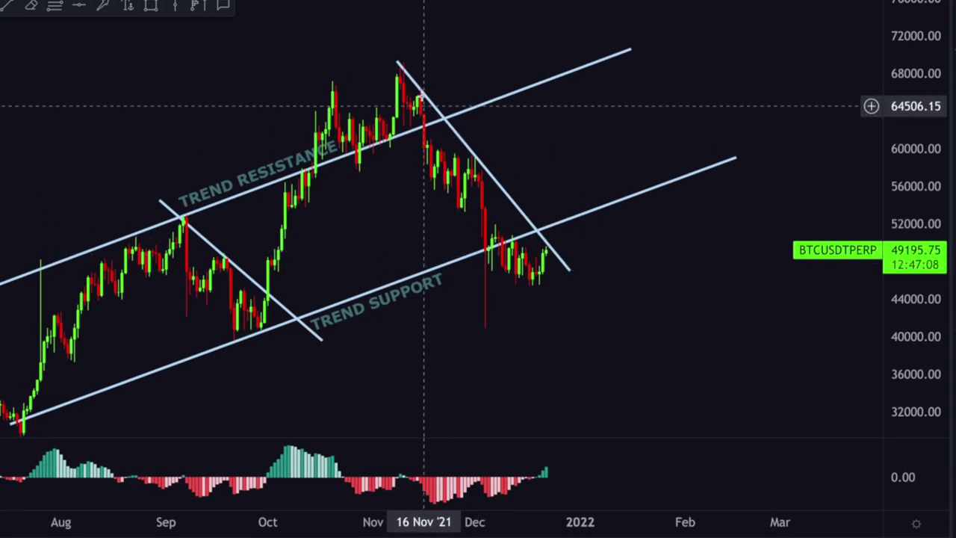
Examine Bitcoin's December candles against the trend support line, the pullback line and the MACD histogram for an entry confirmation
{"action": "left_click_drag", "start_coordinate": [540, 322], "coordinate": [529, 320]}
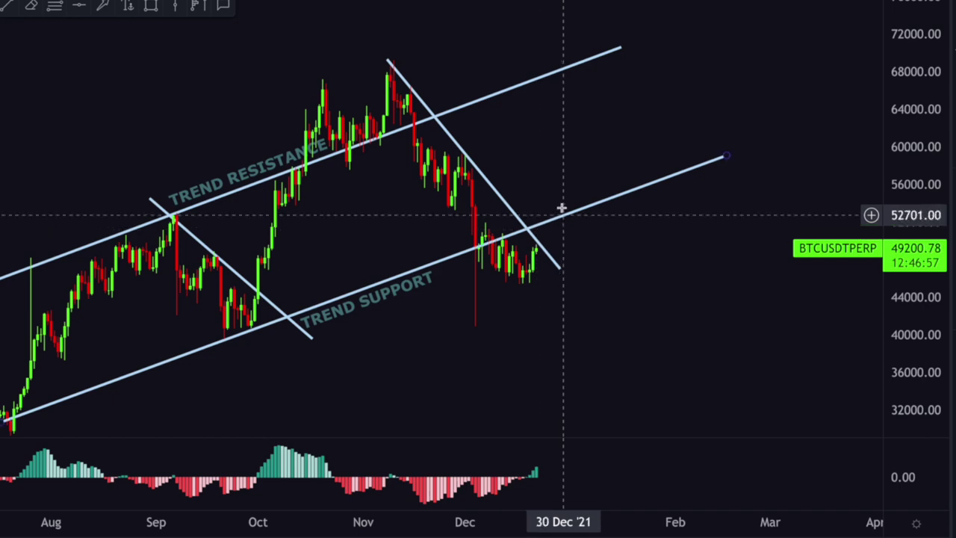
{"action": "left_click_drag", "start_coordinate": [468, 341], "coordinate": [488, 320]}
{"action": "left_click_drag", "start_coordinate": [654, 333], "coordinate": [617, 339]}
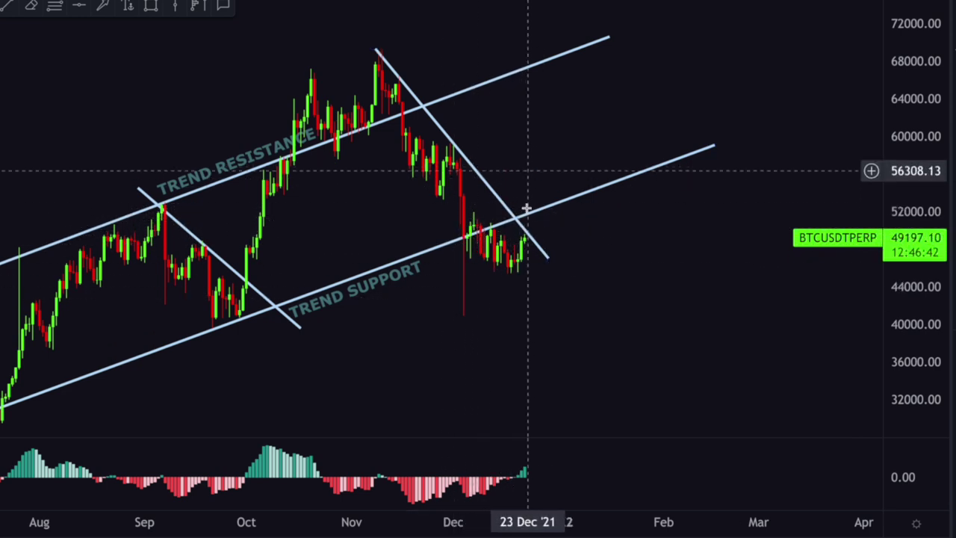
{"action": "left_click_drag", "start_coordinate": [489, 329], "coordinate": [492, 333]}
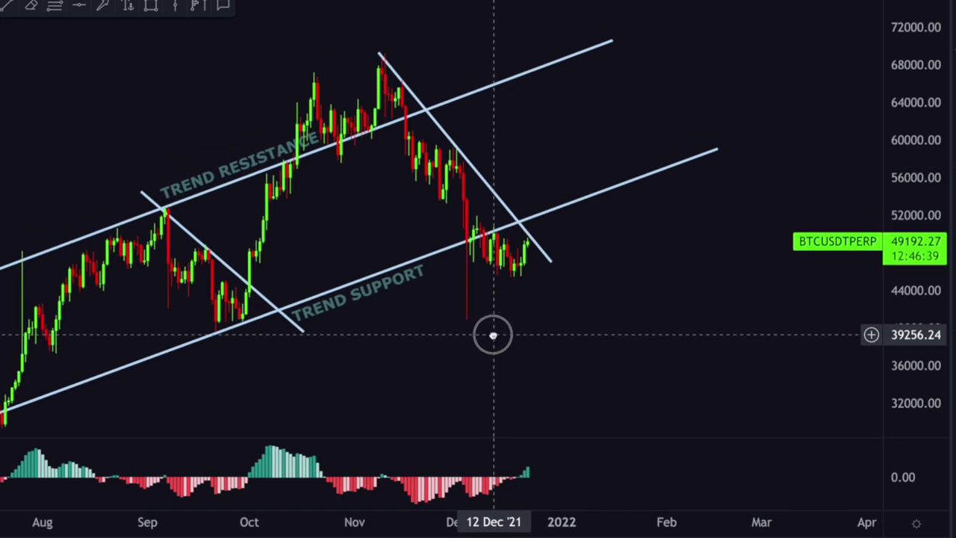
{"action": "left_click_drag", "start_coordinate": [570, 322], "coordinate": [456, 324]}
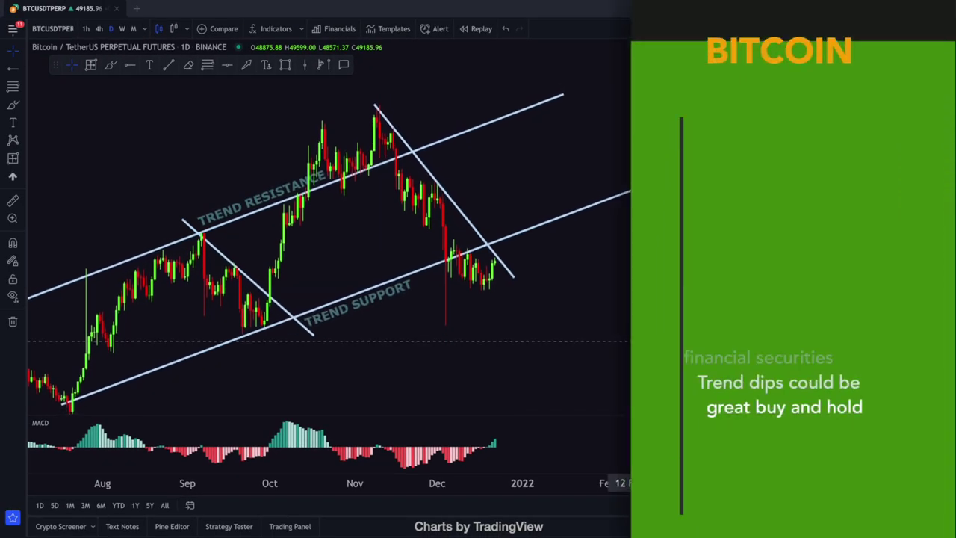
{"action": "left_click_drag", "start_coordinate": [616, 345], "coordinate": [614, 347]}
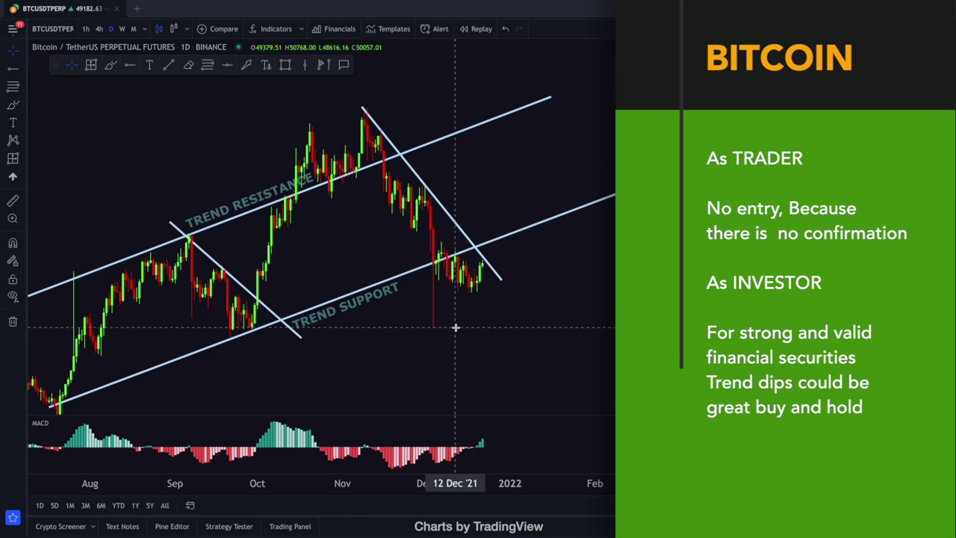
{"action": "left_click_drag", "start_coordinate": [487, 332], "coordinate": [491, 327]}
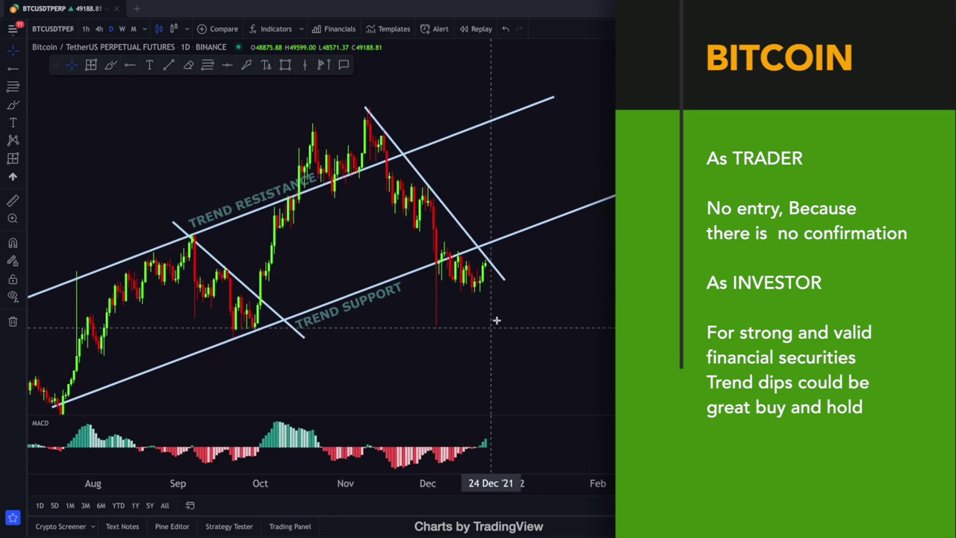
Brush two magenta candle outlines just above Bitcoin's trend support and pullback crossing, and a magenta box around the December low
{"action": "left_click_drag", "start_coordinate": [539, 285], "coordinate": [517, 297]}
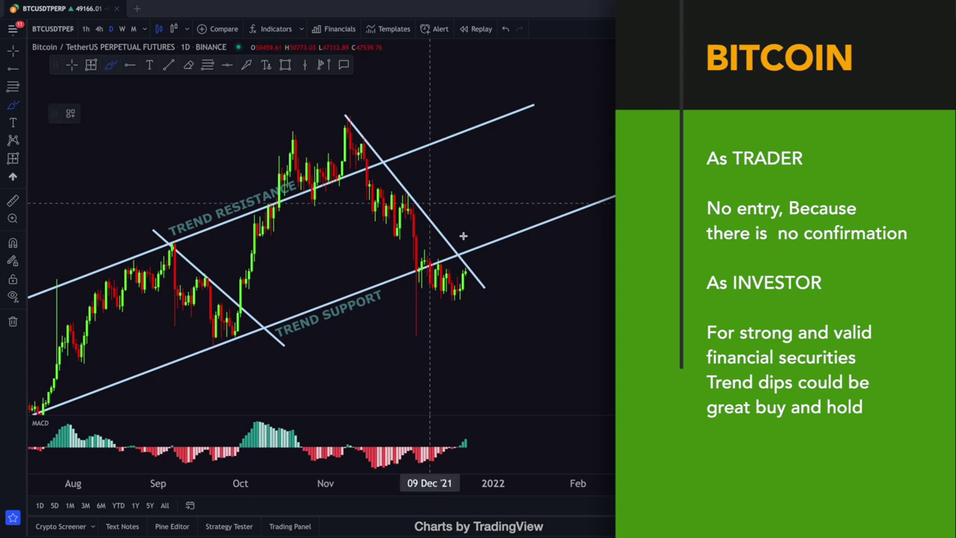
{"action": "left_click_drag", "start_coordinate": [463, 257], "coordinate": [460, 232]}
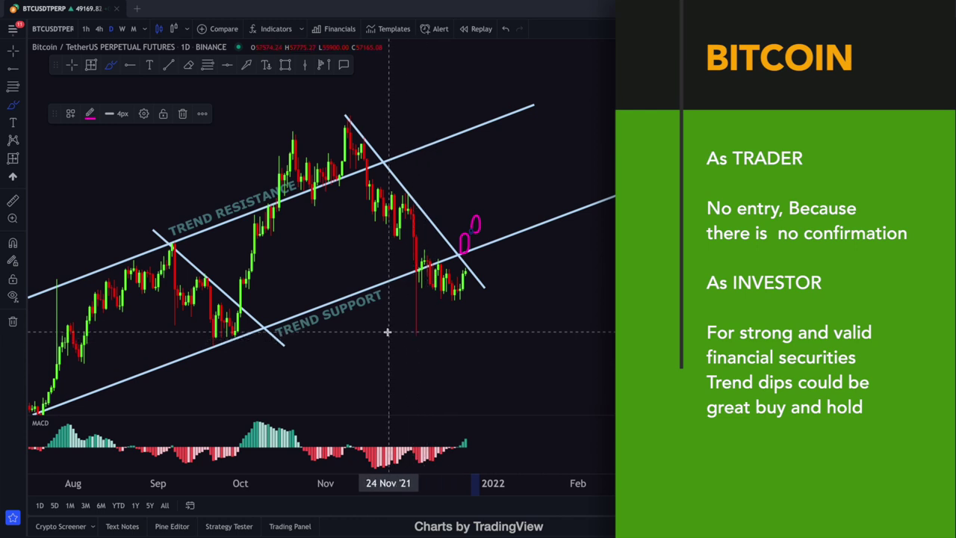
{"action": "left_click_drag", "start_coordinate": [395, 314], "coordinate": [482, 309]}
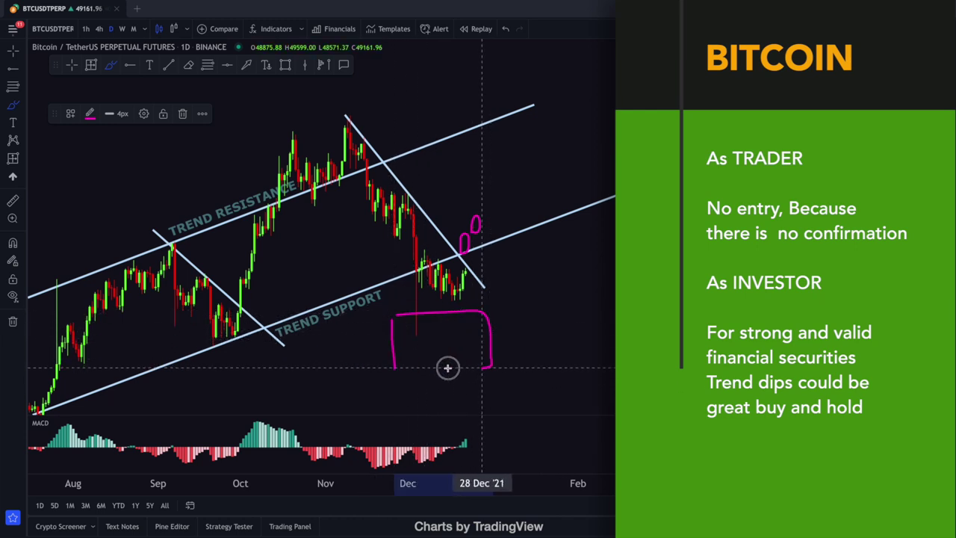
{"action": "left_click_drag", "start_coordinate": [448, 367], "coordinate": [403, 367]}
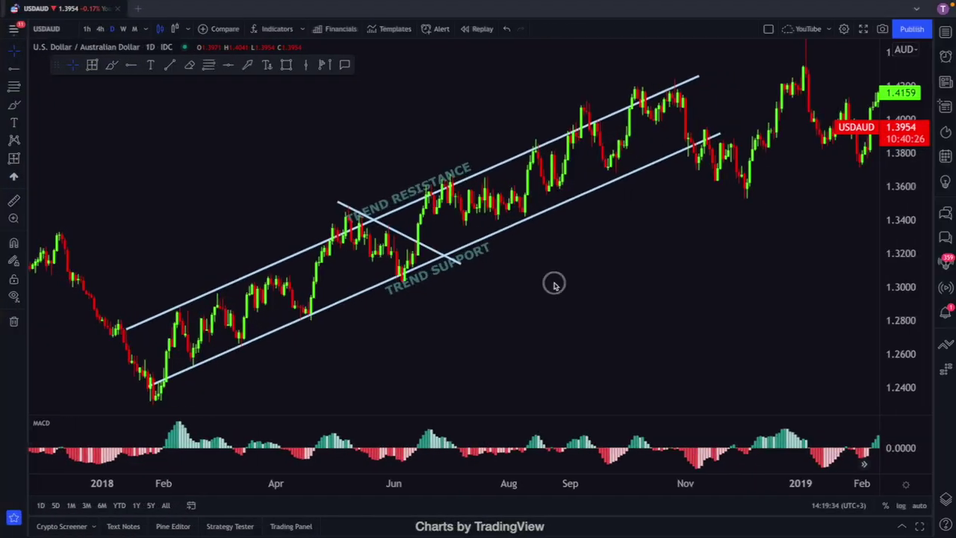
Examine the USDAUD daily chart's 2018 rising channel, comparing the pullbacks from trend resistance to trend support and the drawn pullback line
{"action": "left_click_drag", "start_coordinate": [573, 275], "coordinate": [561, 275]}
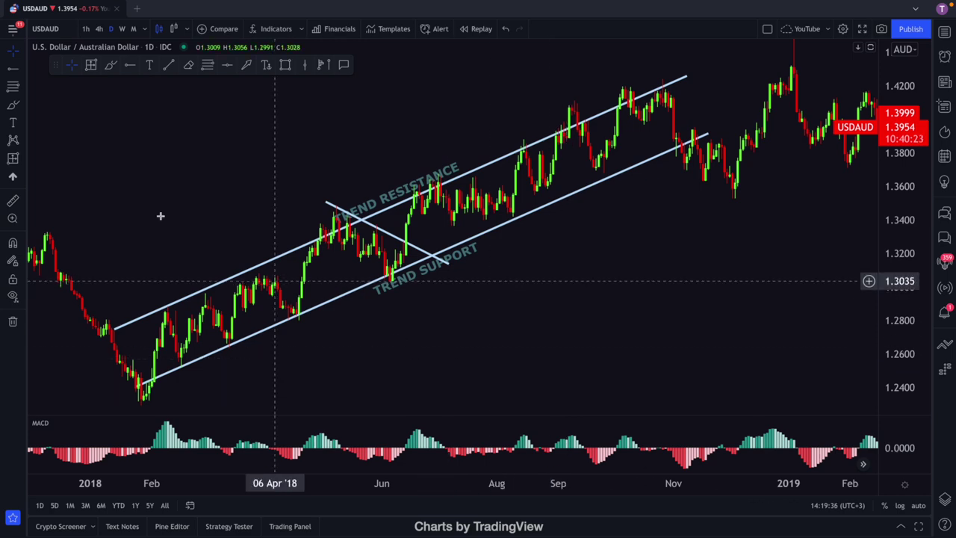
{"action": "left_click_drag", "start_coordinate": [126, 125], "coordinate": [123, 124]}
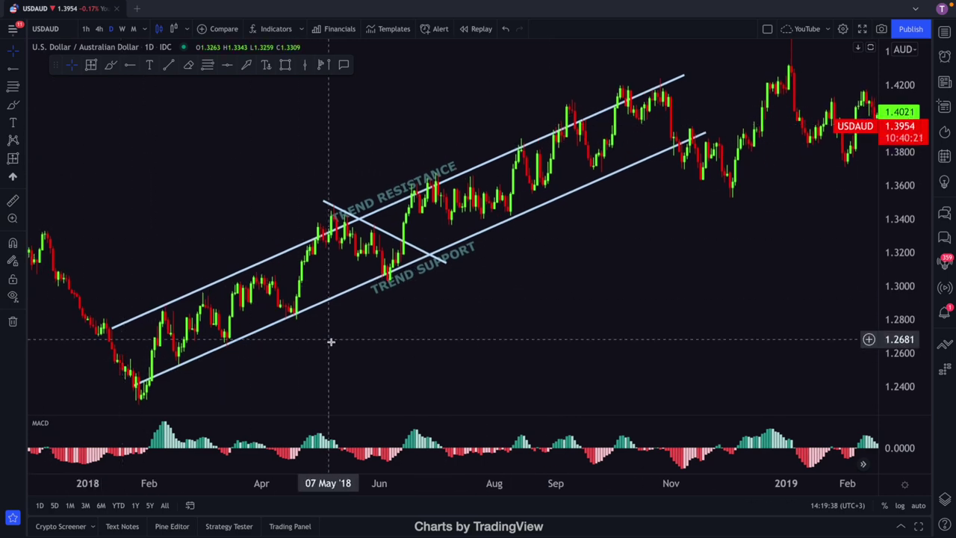
{"action": "scroll", "coordinate": [429, 328], "scroll_direction": "up", "scroll_amount": 1}
{"action": "left_click_drag", "start_coordinate": [397, 327], "coordinate": [423, 326]}
{"action": "left_click_drag", "start_coordinate": [523, 321], "coordinate": [509, 328]}
{"action": "left_click_drag", "start_coordinate": [211, 171], "coordinate": [218, 167]}
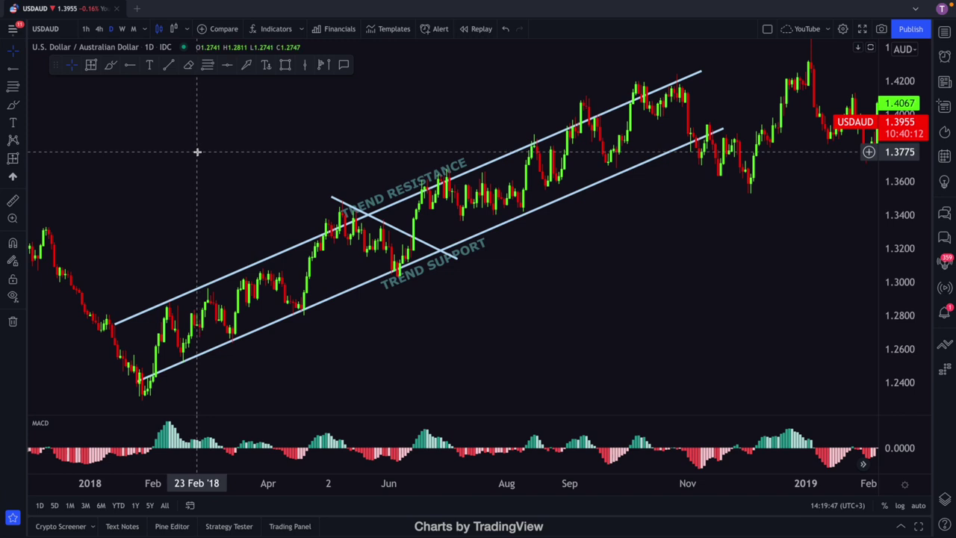
{"action": "left_click_drag", "start_coordinate": [153, 162], "coordinate": [150, 160]}
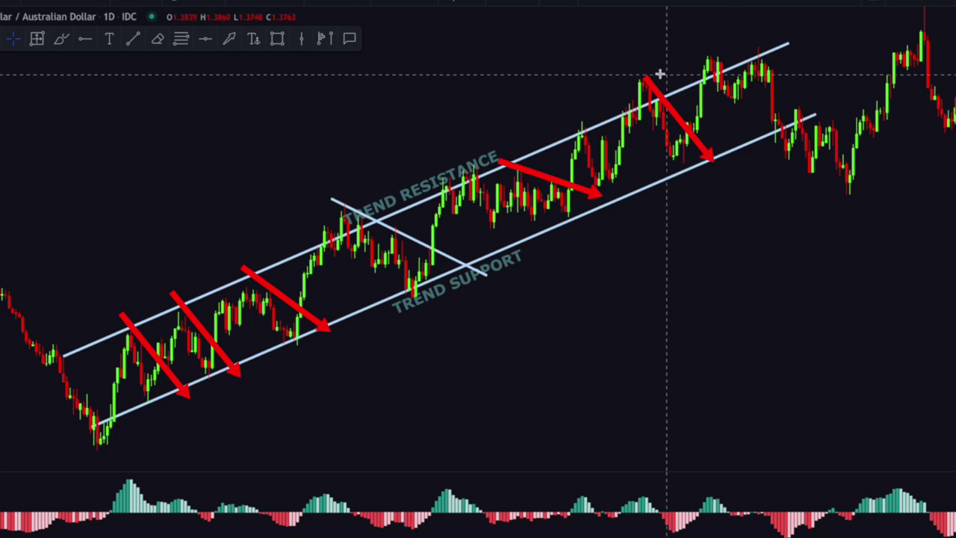
{"action": "left_click_drag", "start_coordinate": [555, 351], "coordinate": [529, 348]}
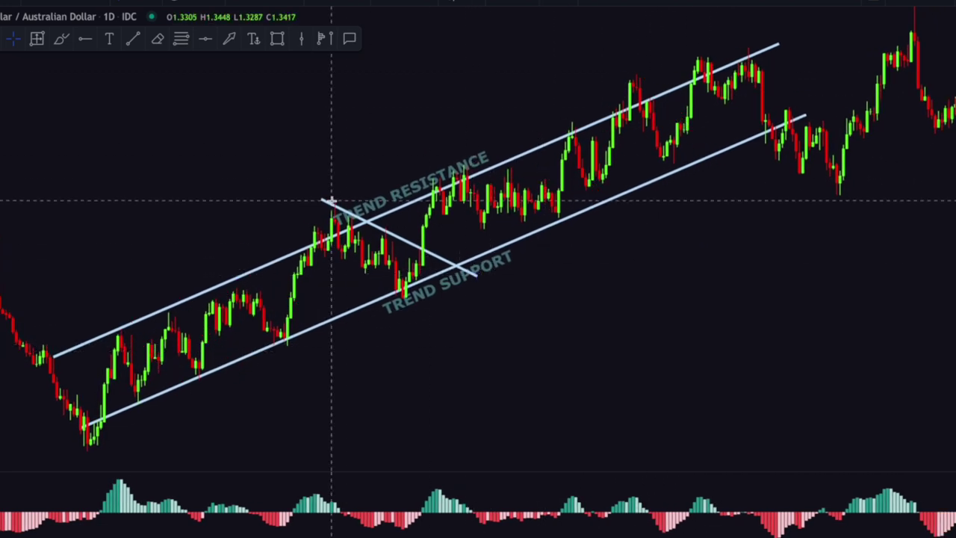